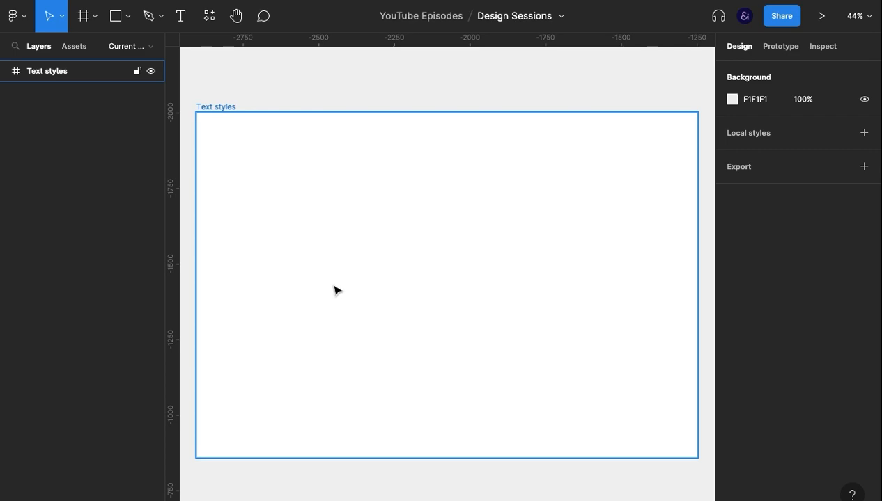
Draw a rectangle about 517 × 335 inside the Text styles frame
key(r)
mouse_move(263, 167)
mouse_down()
mouse_move(436, 225)
mouse_move(407, 257)
mouse_move(420, 269)
mouse_up()
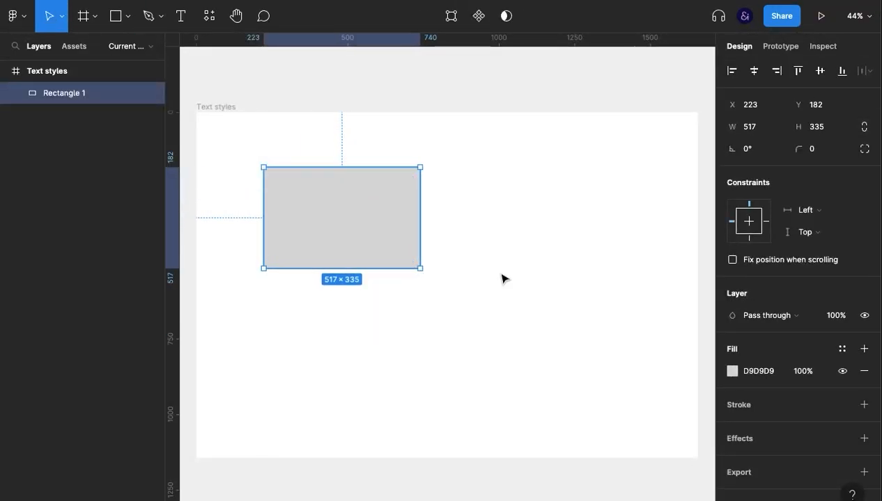
click(506, 261)
Add a text layer reading "Title" below the rectangle
key(t)
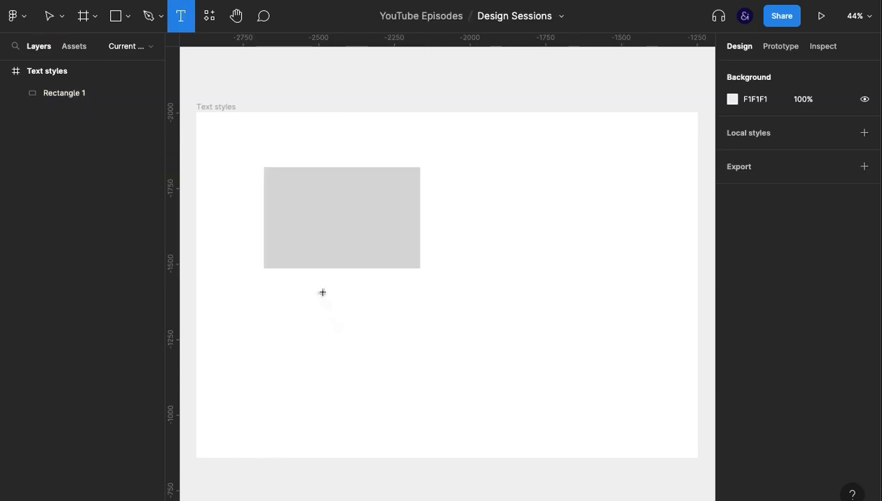
click(323, 292)
text(Title)
key(Escape)
click(395, 349)
Set the Title text's line height to Auto
click(331, 305)
click(756, 417)
text(auto)
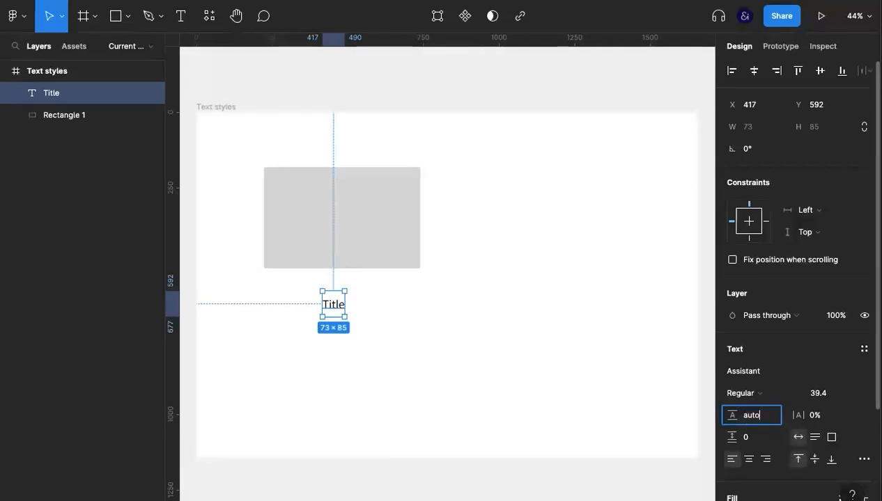
key(Return)
click(511, 348)
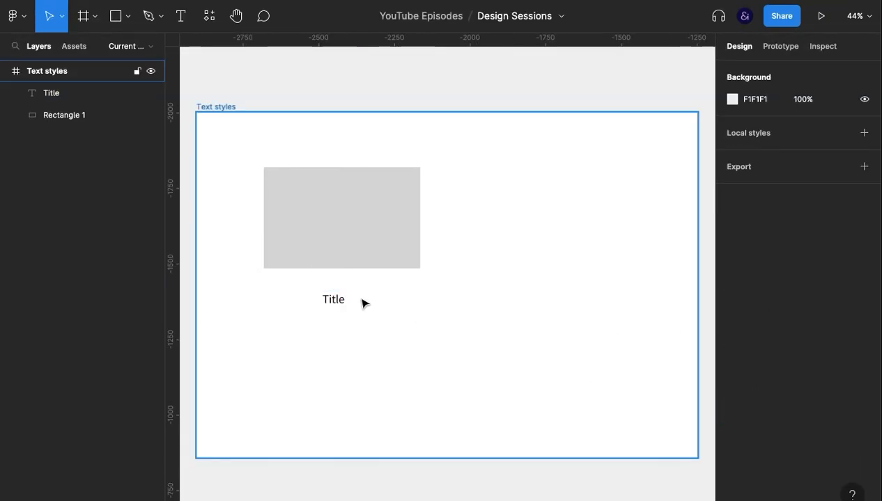
Duplicate the title below itself as a Lorem ipsum paragraph and combine both texts with the rectangle in a vertical auto layout
click(341, 303)
key(super+d)
drag(333, 301, 333, 326)
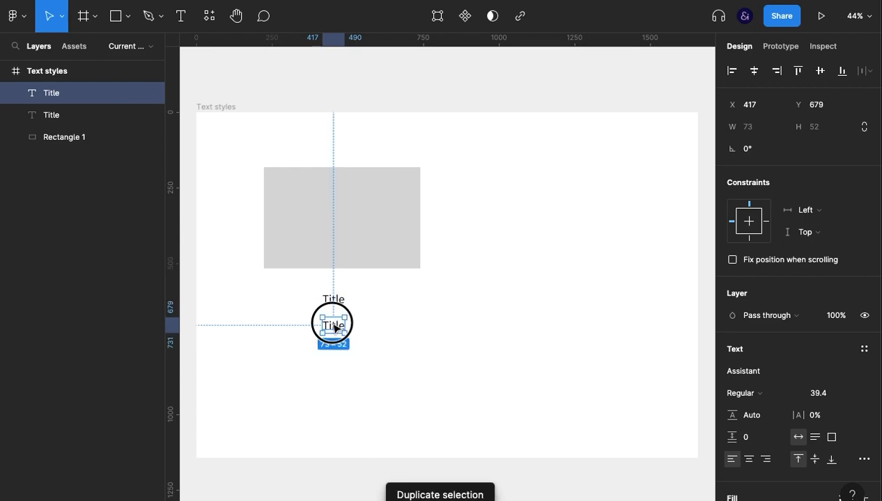
double_click(332, 324)
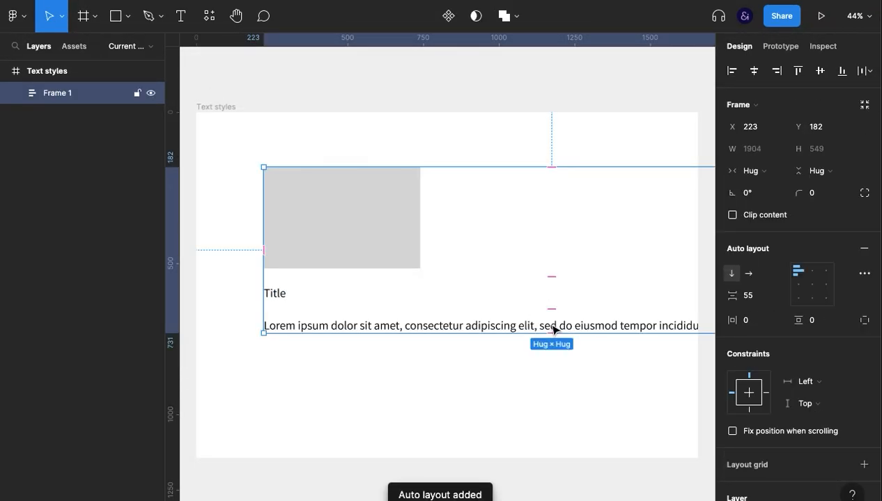
Set the Lorem ipsum paragraph's horizontal resizing to Fill container so it wraps to the rectangle's width
double_click(554, 331)
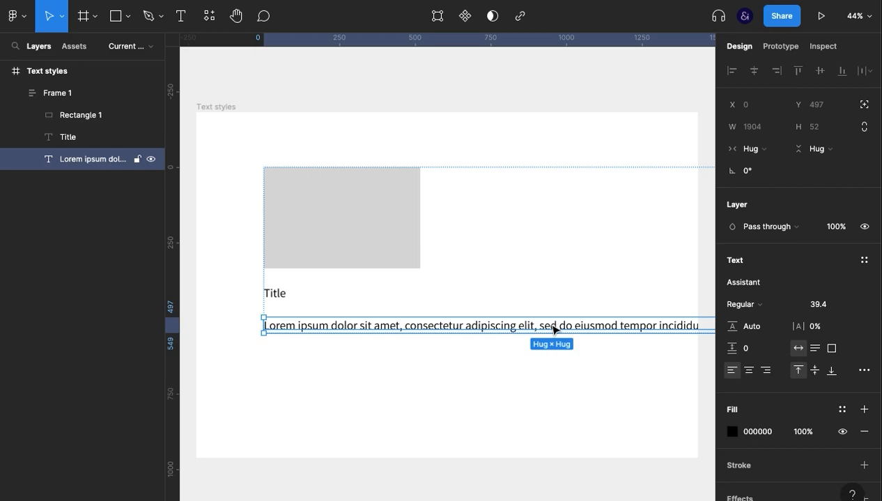
click(752, 148)
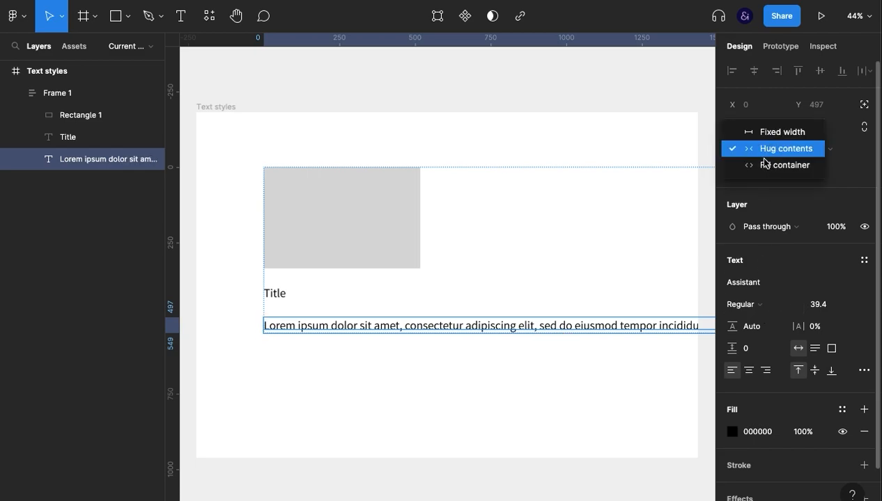
click(769, 165)
click(496, 337)
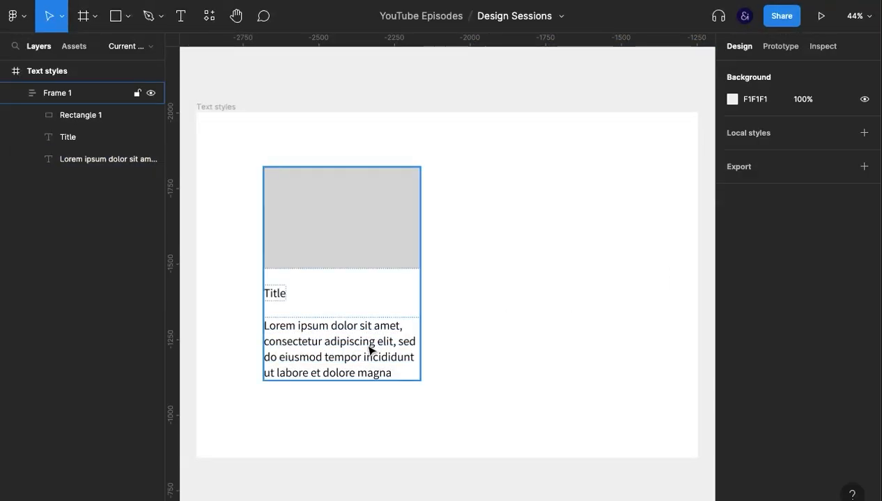
click(360, 248)
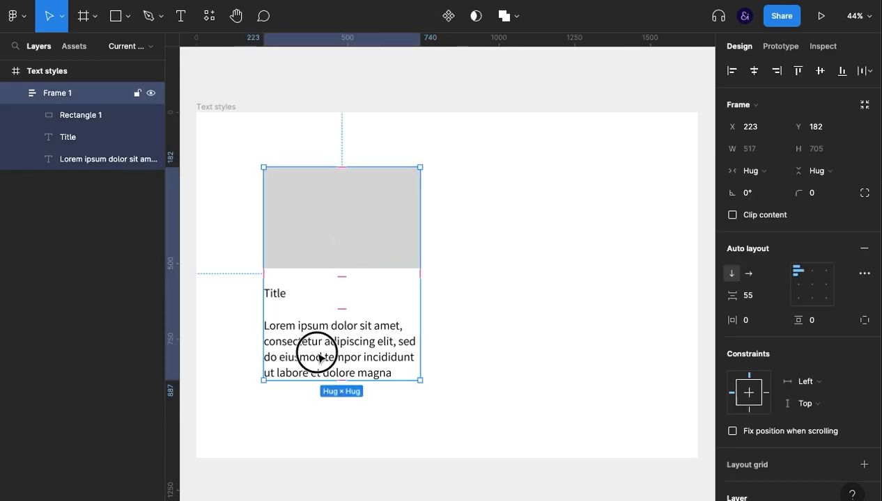
click(319, 358)
click(448, 291)
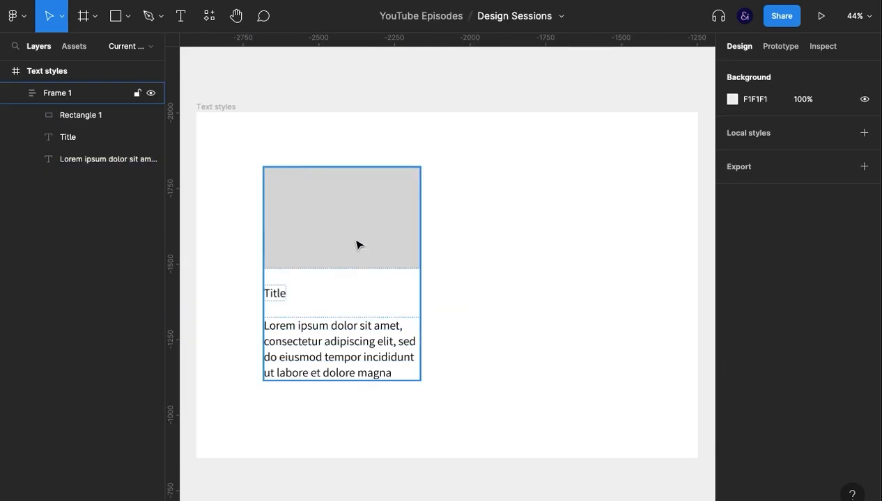
Try the SemiBold weight on the card's Title text and undo it
double_click(317, 340)
click(276, 293)
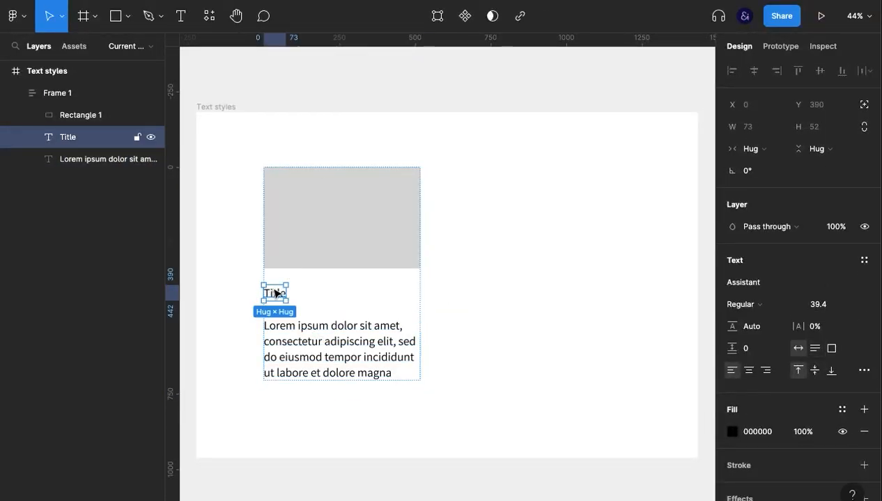
click(742, 305)
click(752, 326)
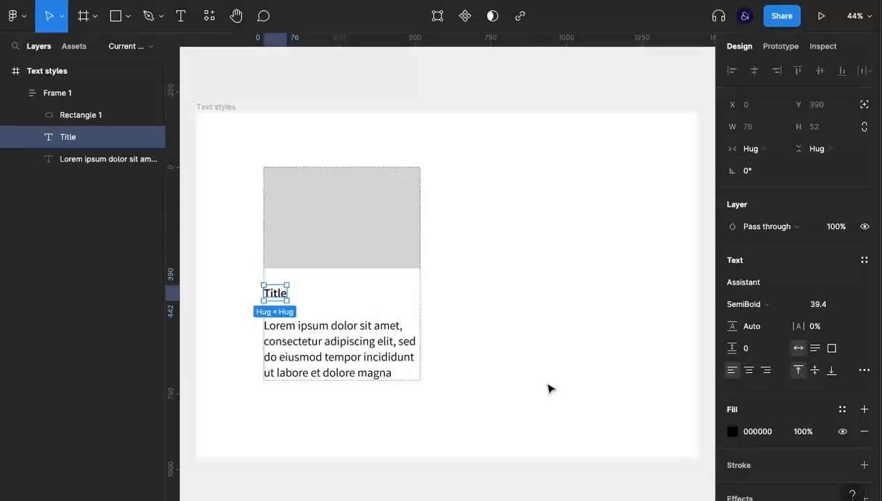
key(super+z)
click(548, 389)
Reduce the card's auto layout item spacing to 15
click(362, 367)
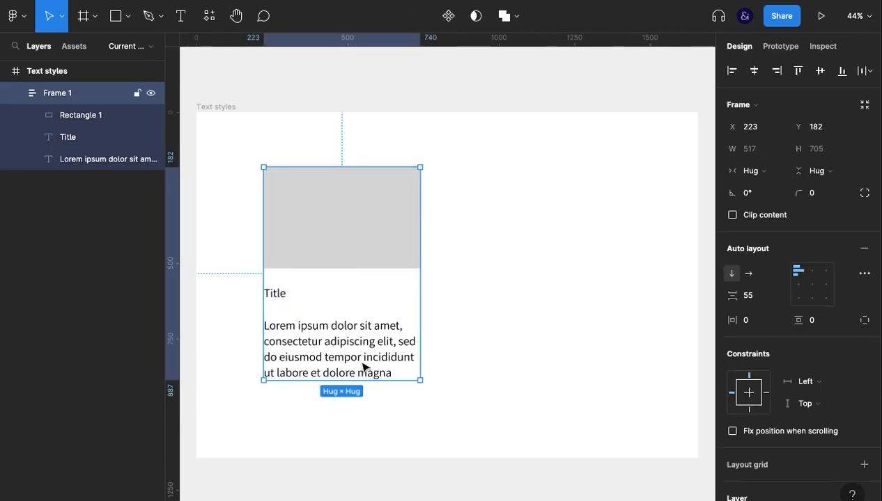
click(769, 297)
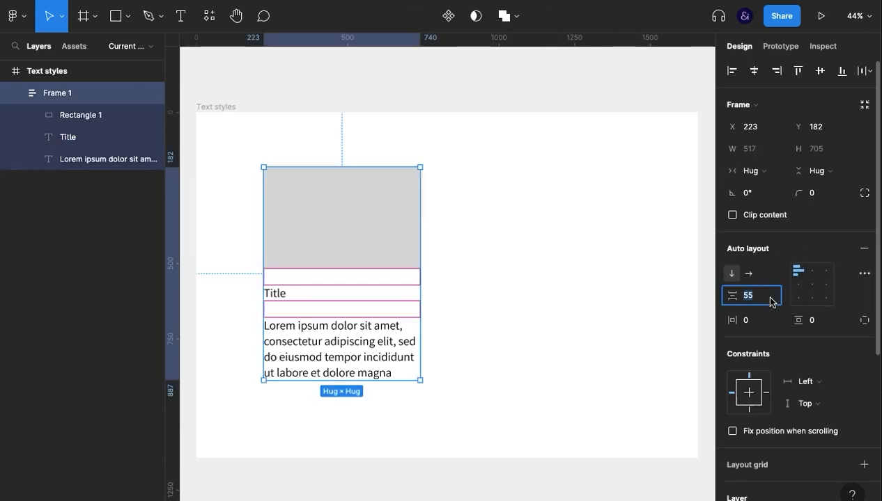
text(45)
key(Return)
key(shift+Down)
key(shift+Down)
key(shift+Down)
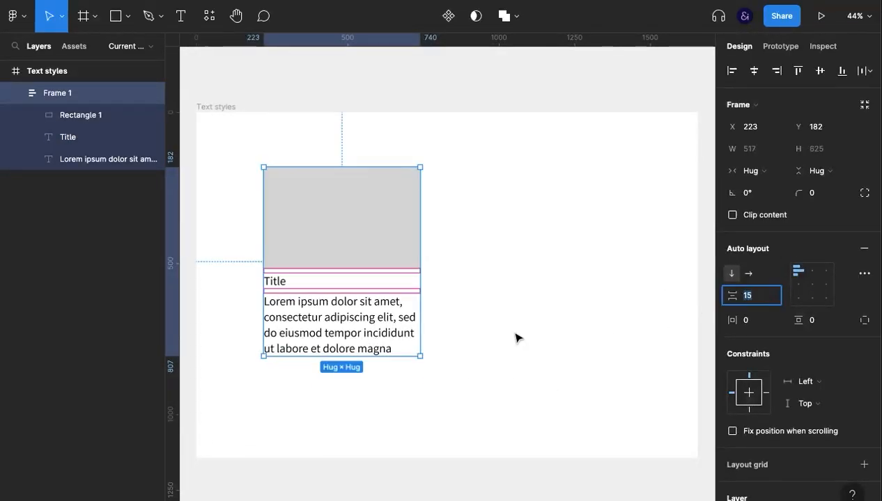
Group the Title and the Lorem ipsum paragraph inside the card
click(406, 347)
shift+click(280, 282)
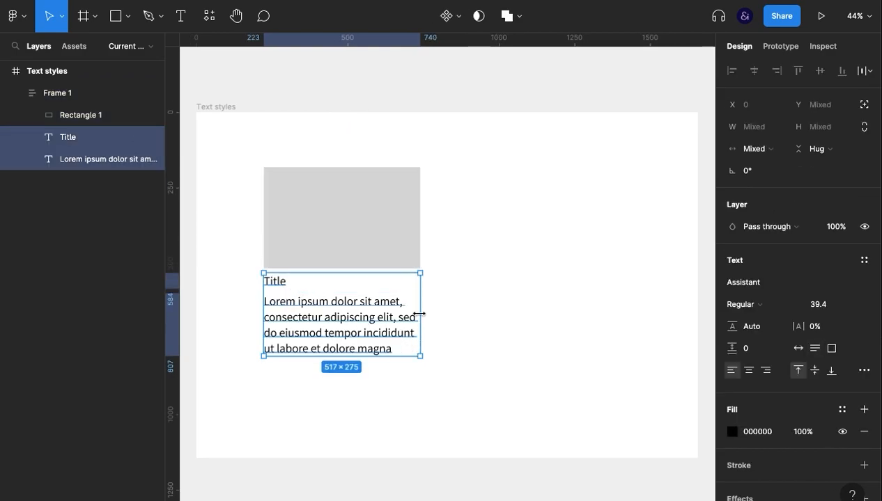
key(ctrl+g)
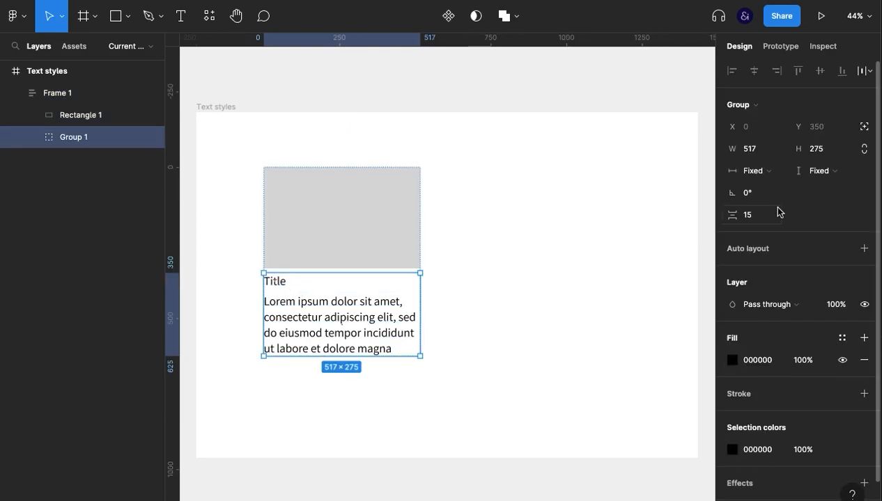
click(618, 292)
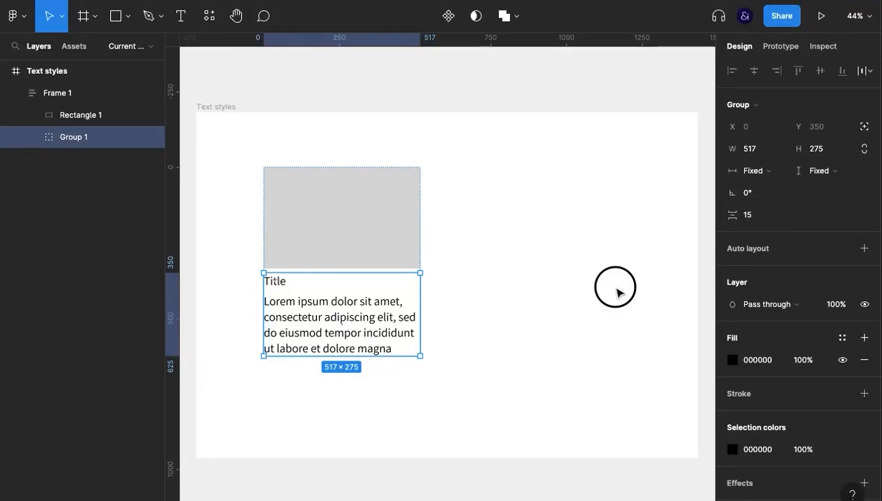
Increase the auto layout spacing between the rectangle and the text group to 30
click(384, 263)
click(751, 295)
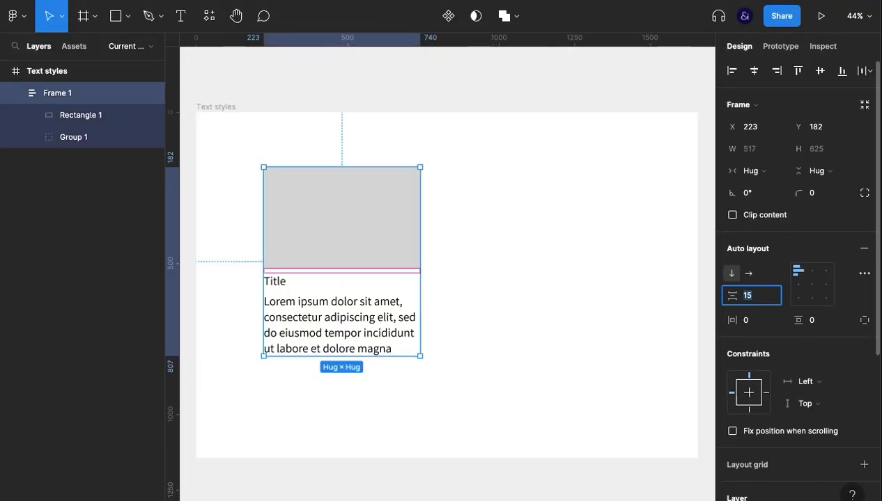
key(Up)
key(Up)
key(Up)
key(Up)
key(Up)
key(Up)
key(Up)
key(Up)
key(Up)
key(Up)
key(Up)
key(Up)
key(Up)
key(Up)
key(Up)
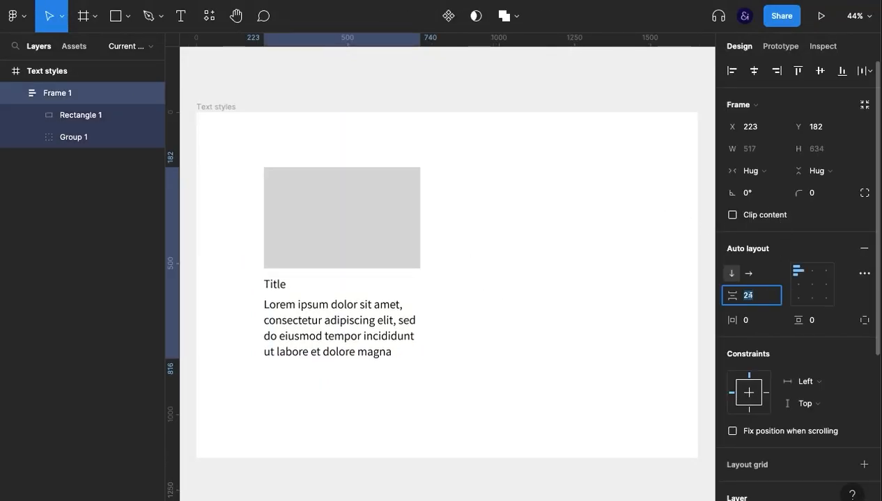
click(458, 388)
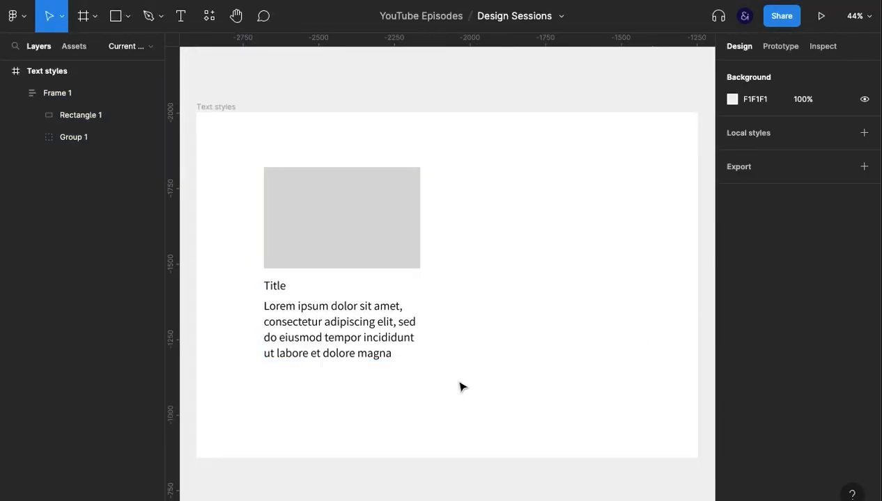
Reduce the spacing between the title and paragraph within the text group to 10
click(327, 314)
click(326, 315)
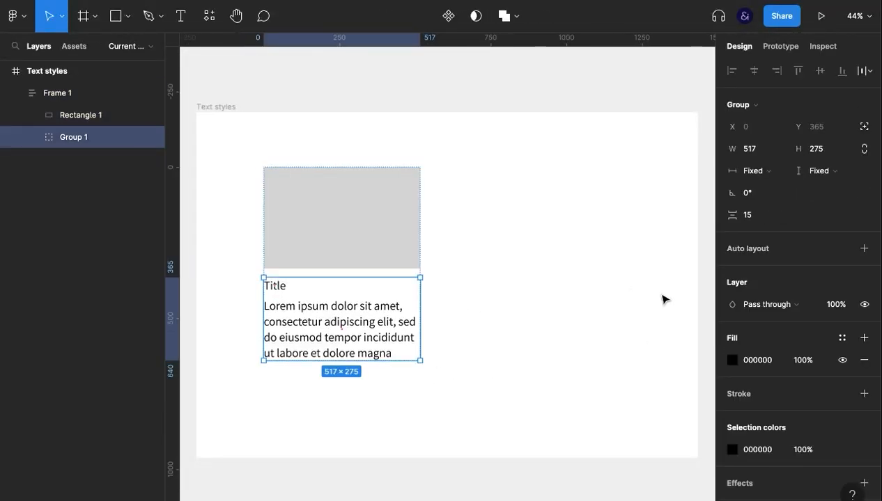
click(748, 216)
key(Down)
key(Down)
key(Down)
key(Down)
key(Down)
click(512, 391)
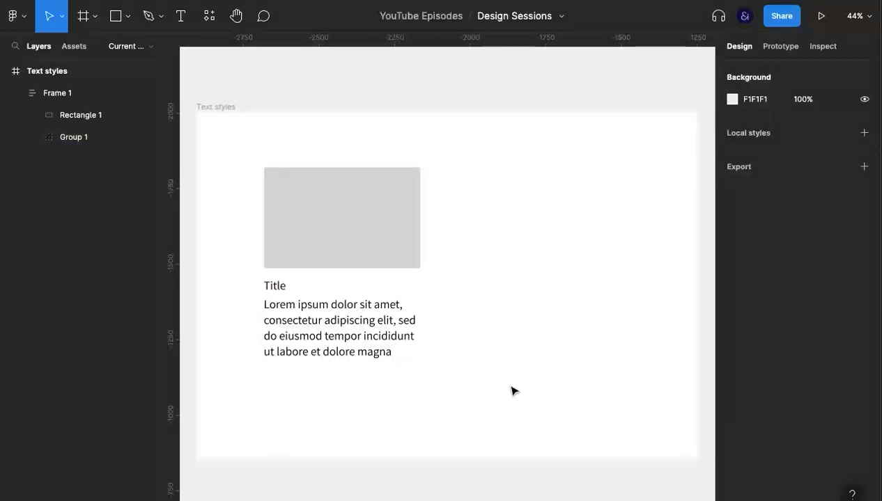
Duplicate the card twice to form a row of three spaced about 73 apart, and group the three cards
drag(403, 257, 505, 245)
key(ctrl+d)
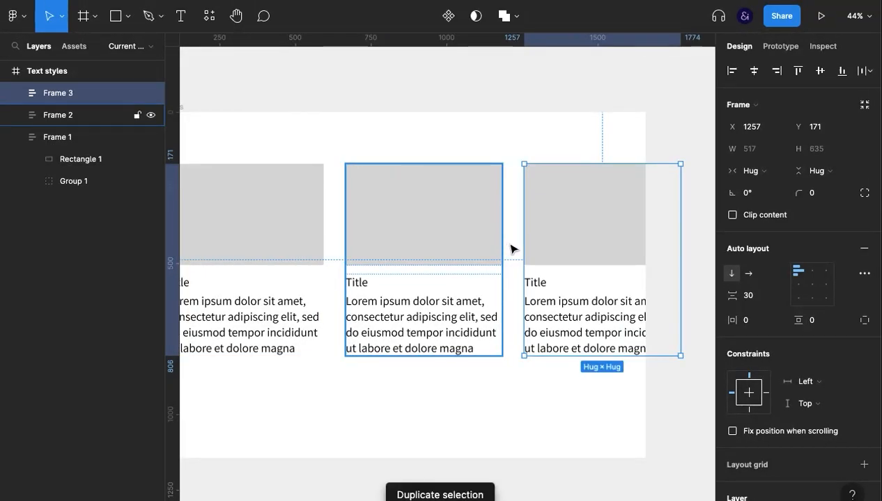
shift+click(448, 242)
shift+click(272, 256)
key(ctrl+g)
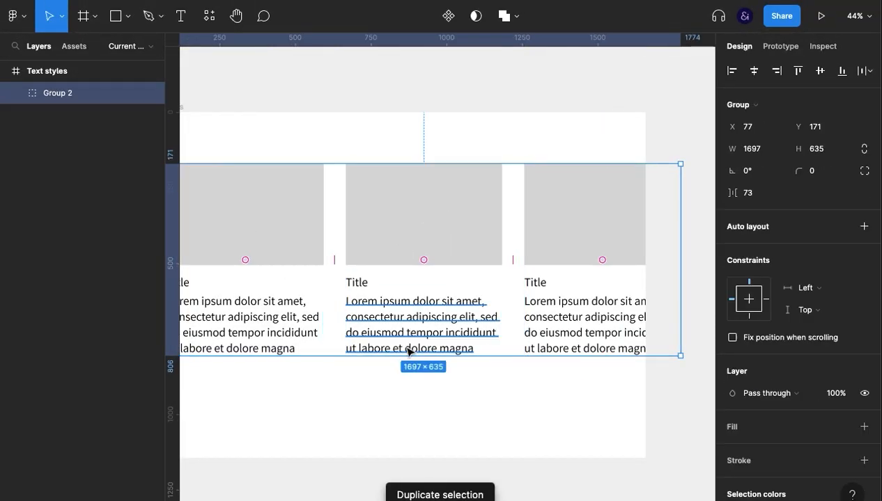
Enlarge the Text styles frame proportionally to 1838 × 1268.2 so all three cards fit inside
key(shift+1)
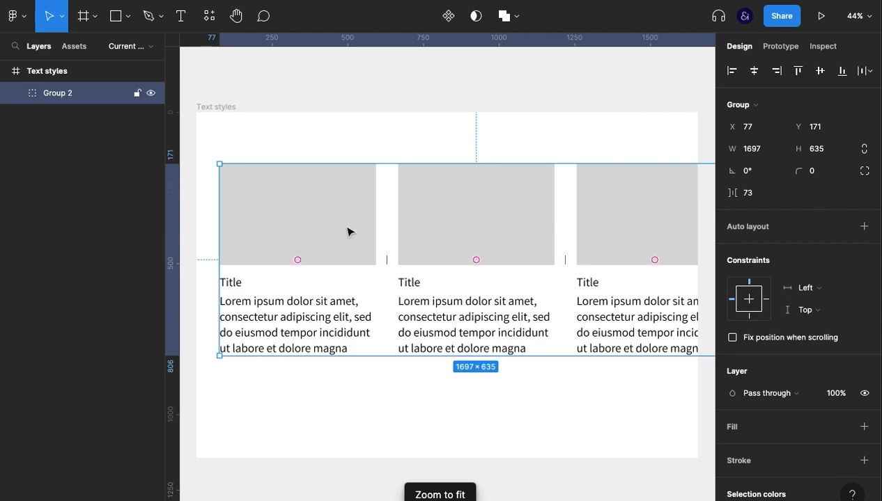
click(209, 106)
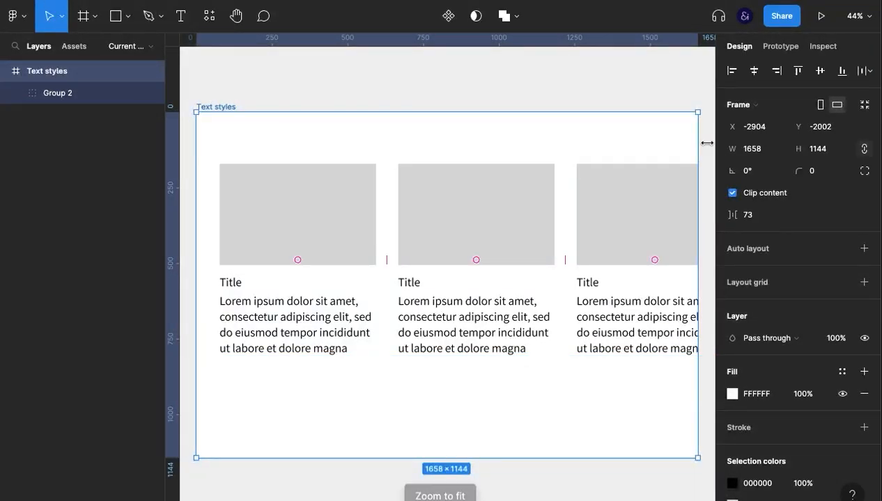
drag(732, 149, 714, 163)
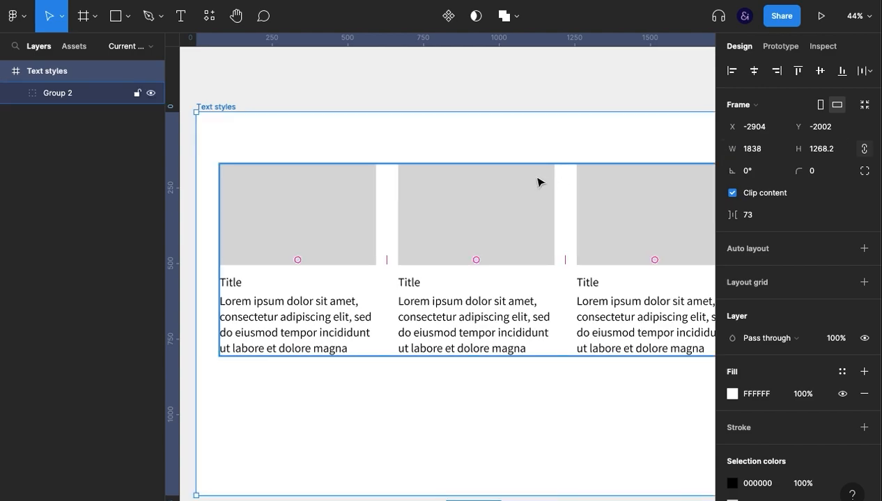
key(shift+1)
click(500, 415)
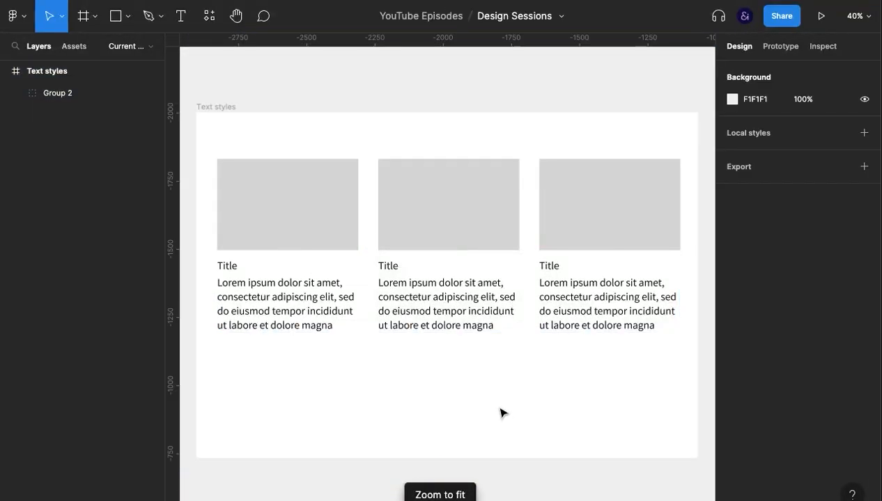
Center the group of three cards horizontally and vertically in the Text styles frame
click(448, 288)
click(754, 71)
click(826, 71)
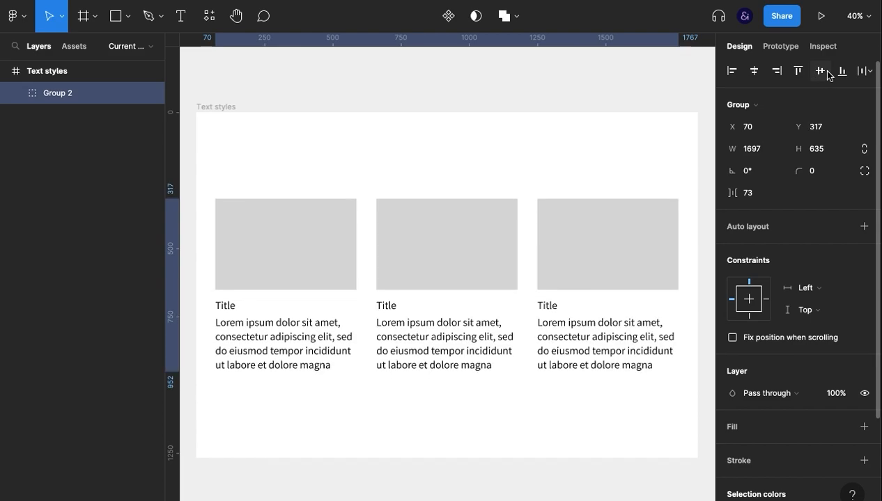
click(594, 411)
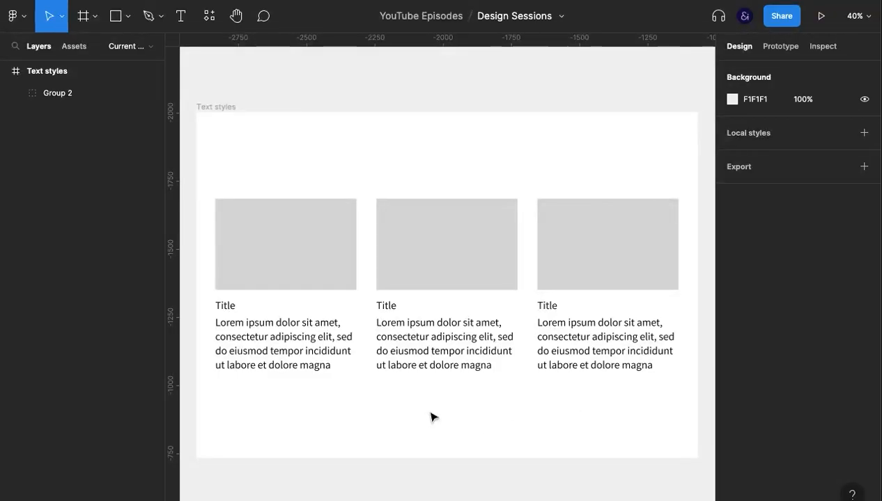
ctrl+click(305, 344)
click(583, 413)
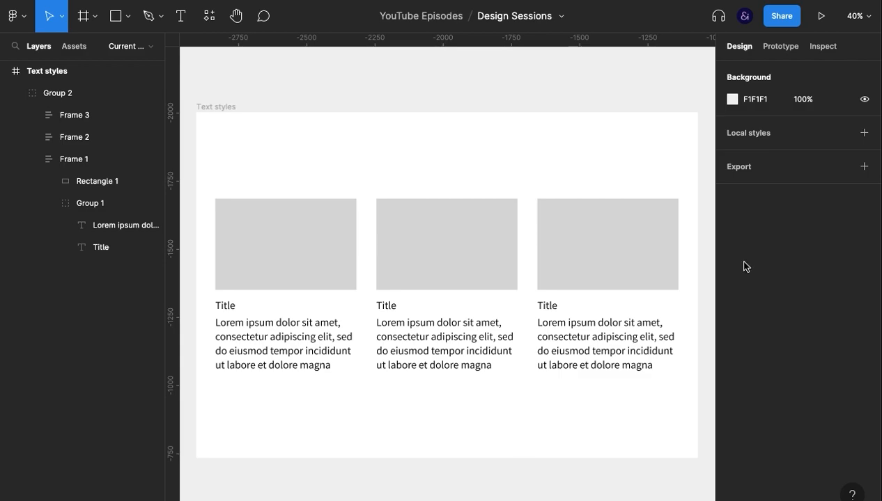
Start a new local text style named Paragraph Text with the description "Default styles for all landing page body text"
click(751, 136)
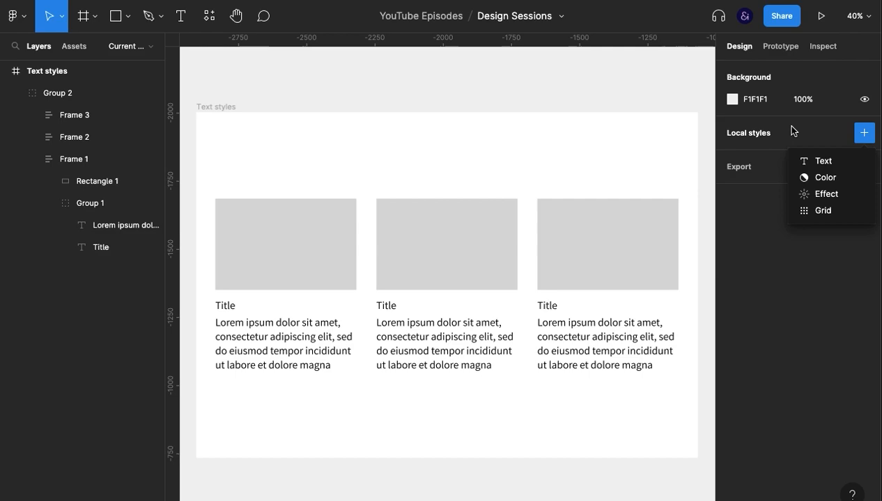
click(842, 167)
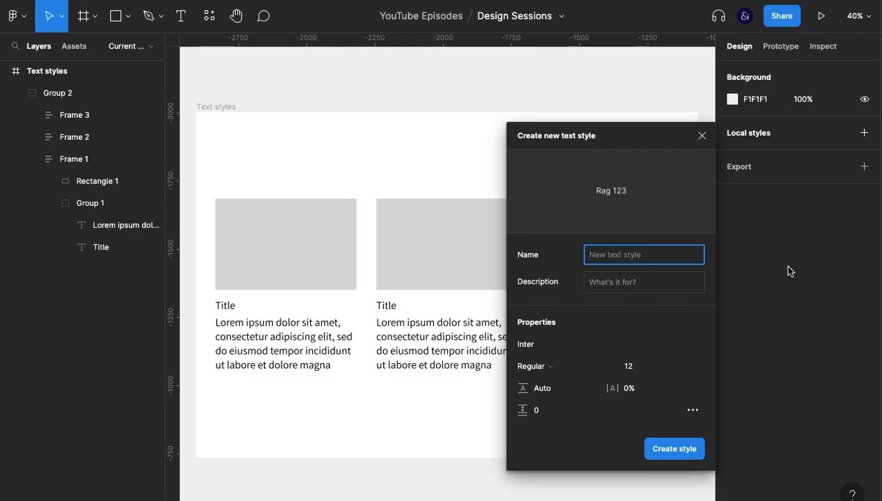
text(Paragraph Text)
key(Tab)
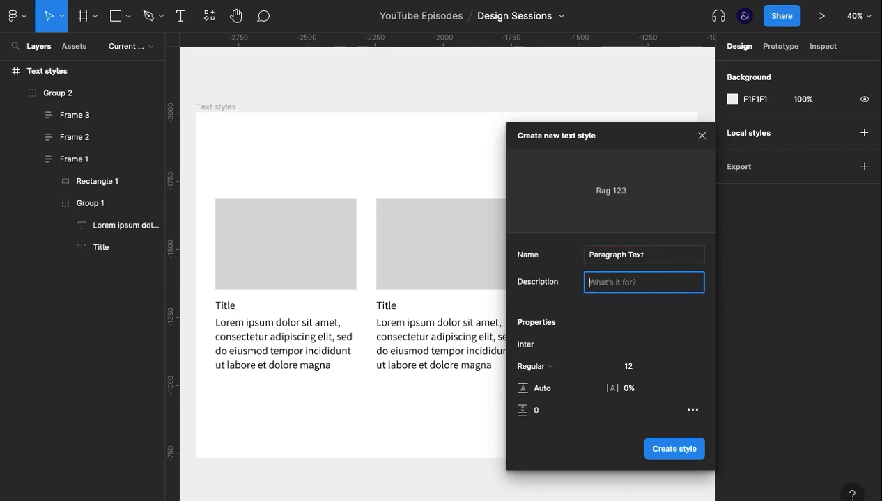
text(Default styles ofrt)
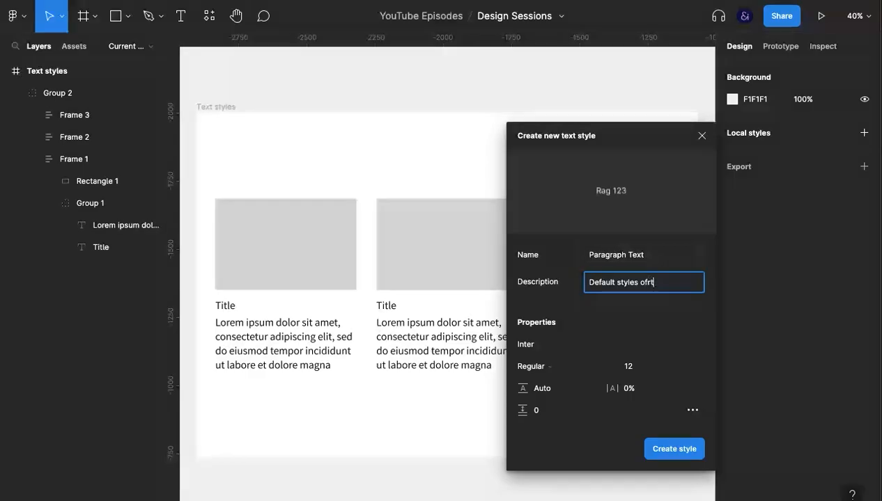
key(BackSpace)
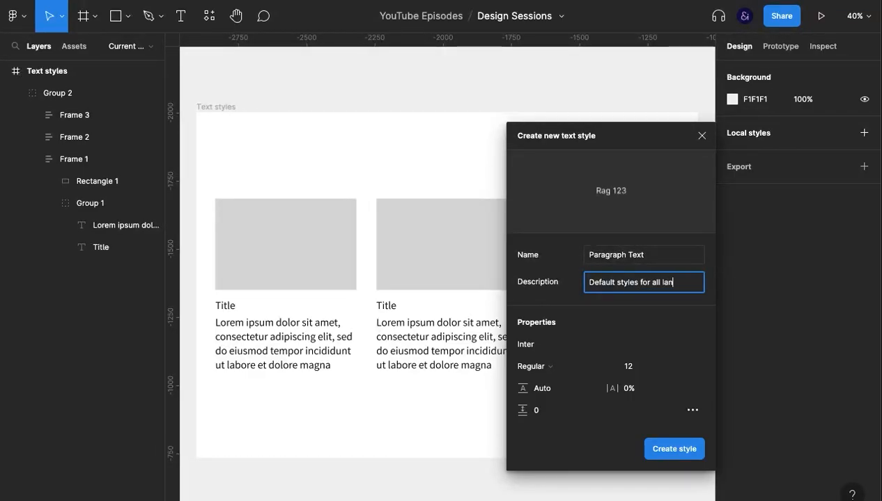
text(age text)
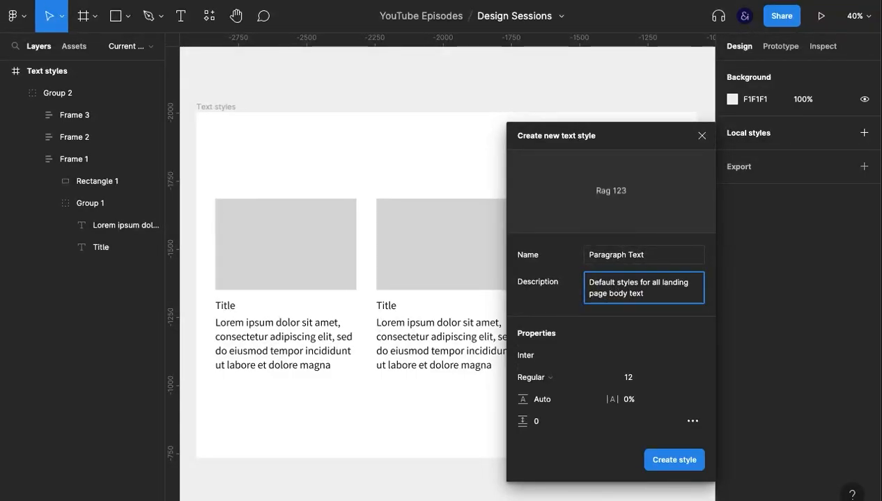
Set the new paragraph style's font to Assistant Regular at size 14
click(571, 357)
text(assistant)
click(635, 380)
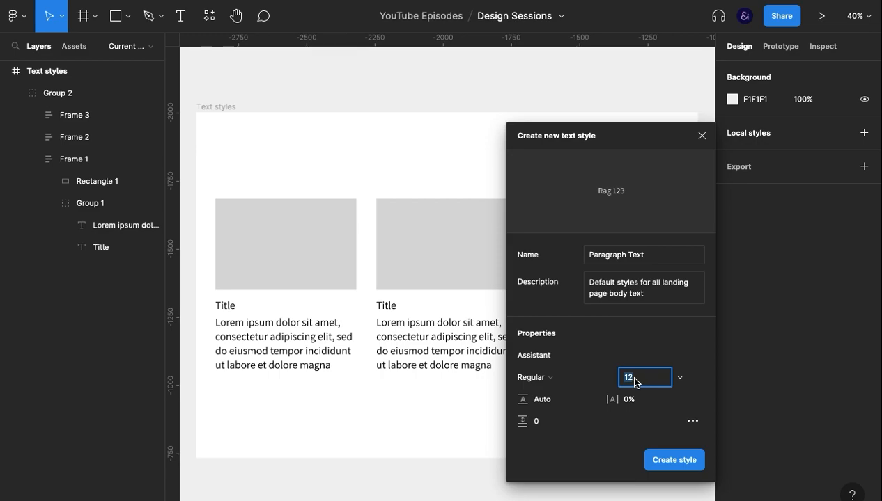
text(15)
key(Return)
key(Down)
click(531, 384)
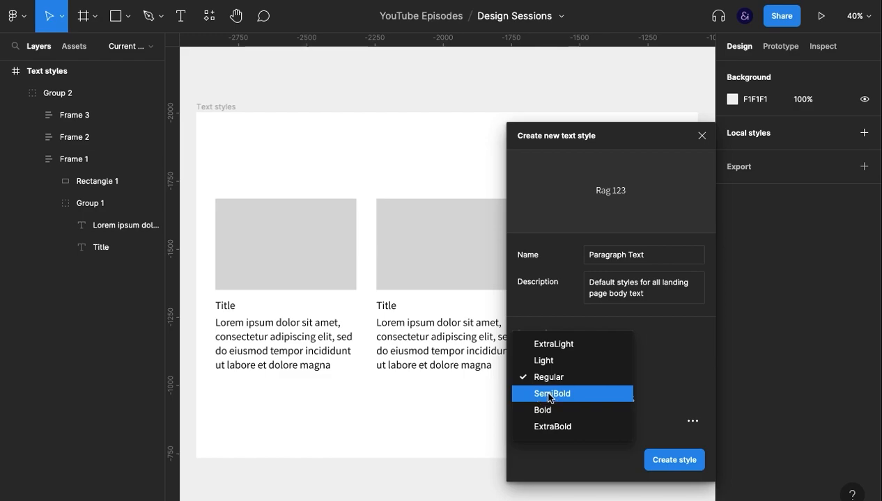
click(536, 391)
click(548, 382)
click(548, 361)
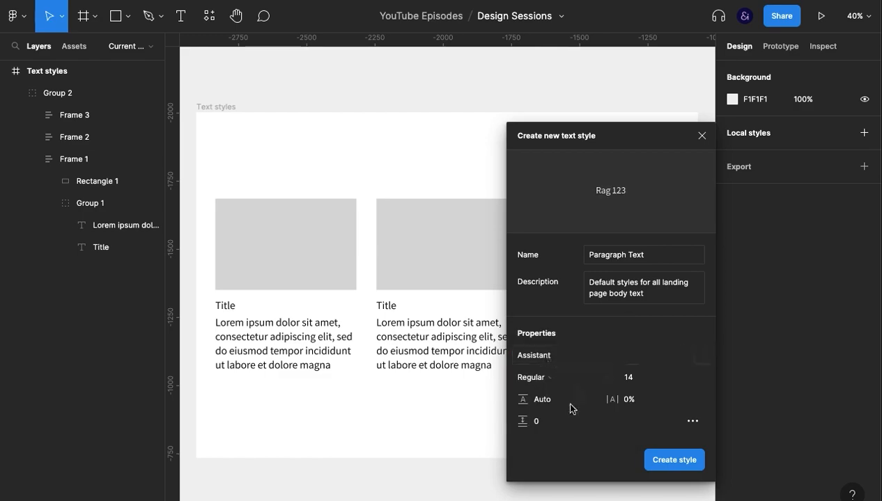
Set the style's letter spacing to 9% and create the Paragraph Text style
click(636, 403)
key(Up)
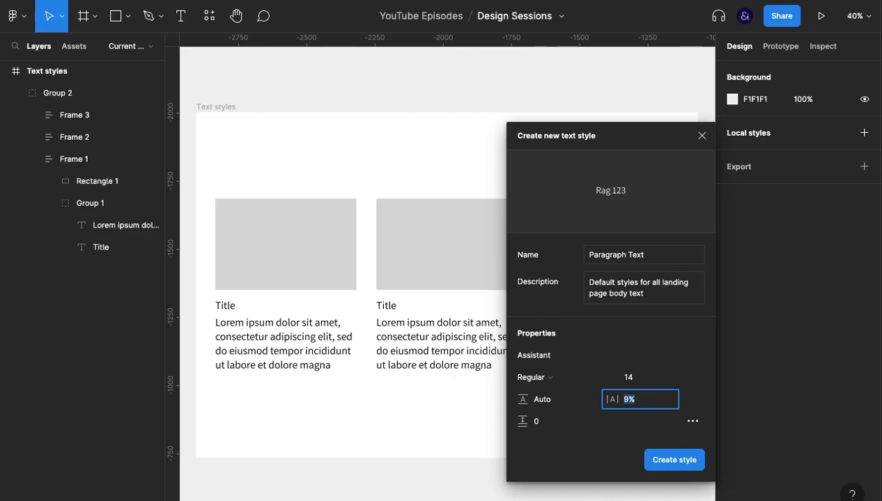
click(700, 383)
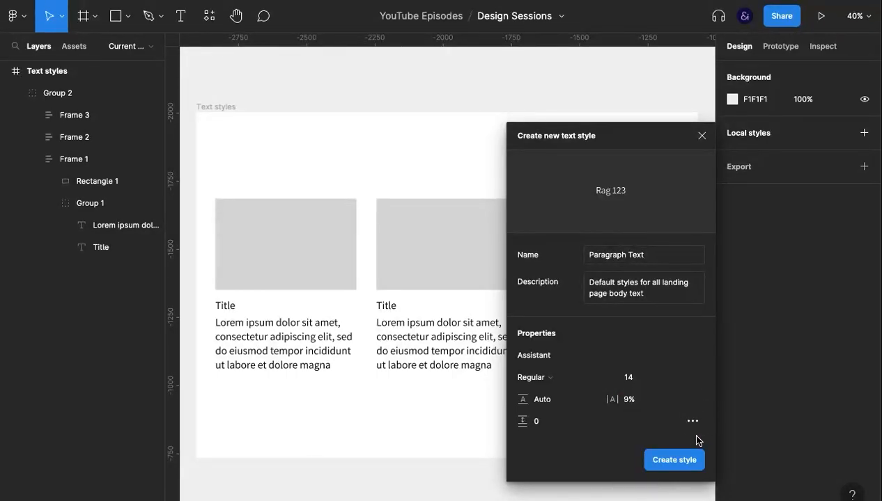
click(688, 459)
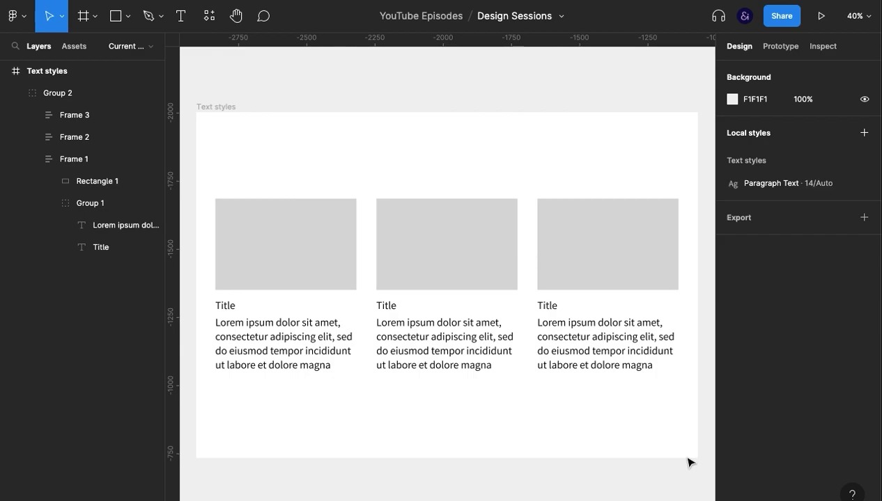
Apply the Paragraph Text style to the lorem ipsum paragraphs of all three cards
click(630, 361)
double_click(629, 360)
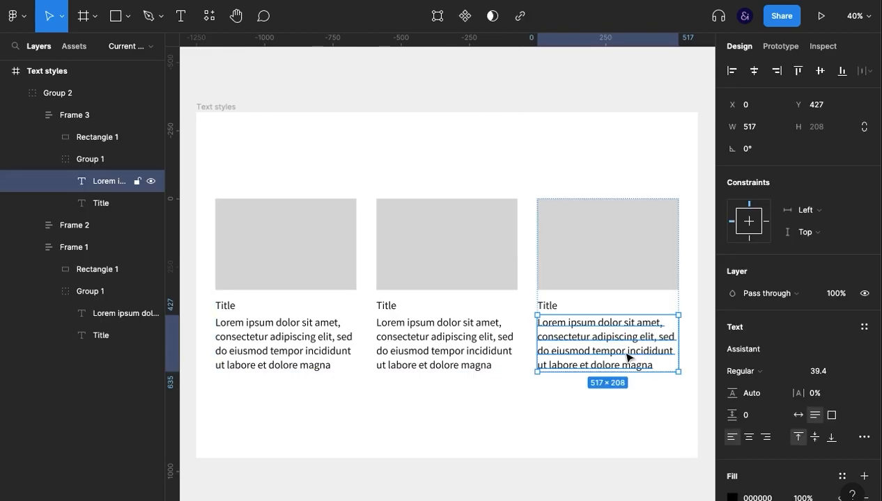
shift+click(463, 357)
shift+click(317, 340)
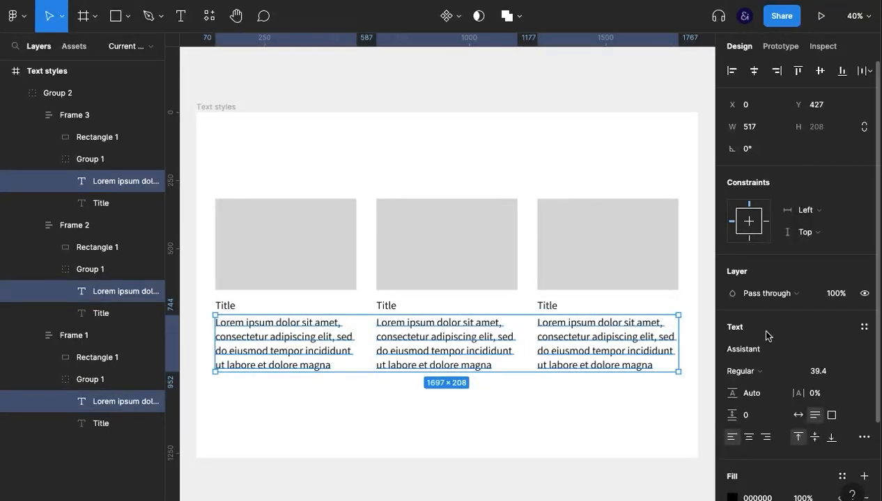
scroll(841, 351, down, 1)
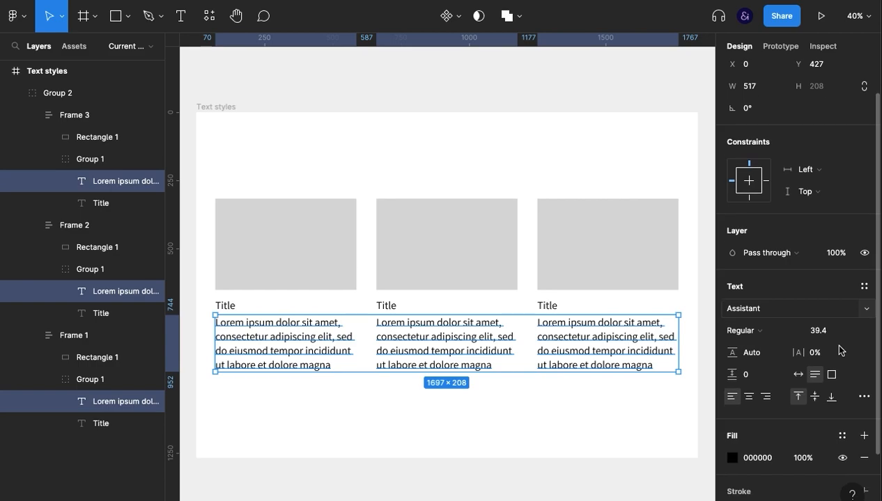
click(864, 288)
click(787, 367)
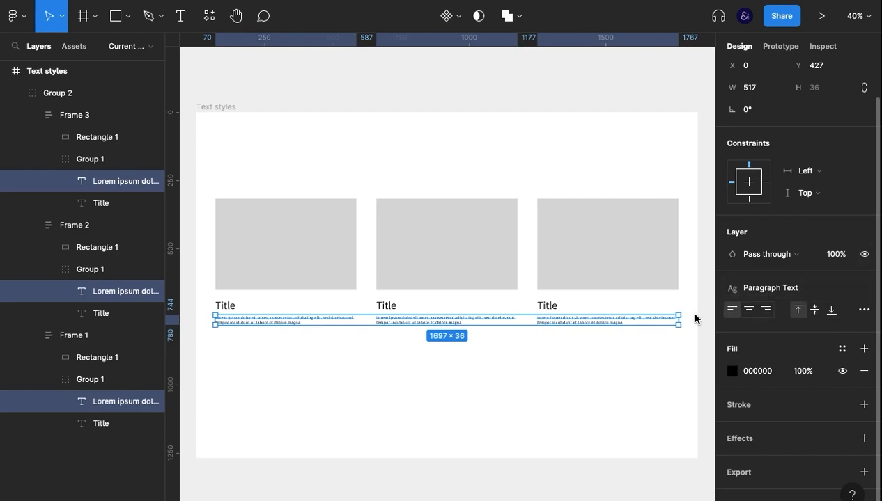
Open the Paragraph Text style for editing and raise its font size to 32
scroll(858, 365, up, 1)
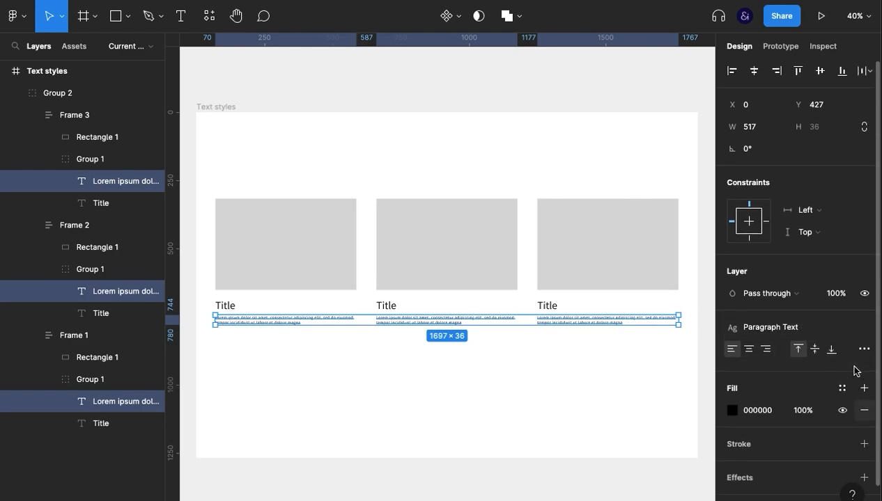
click(803, 335)
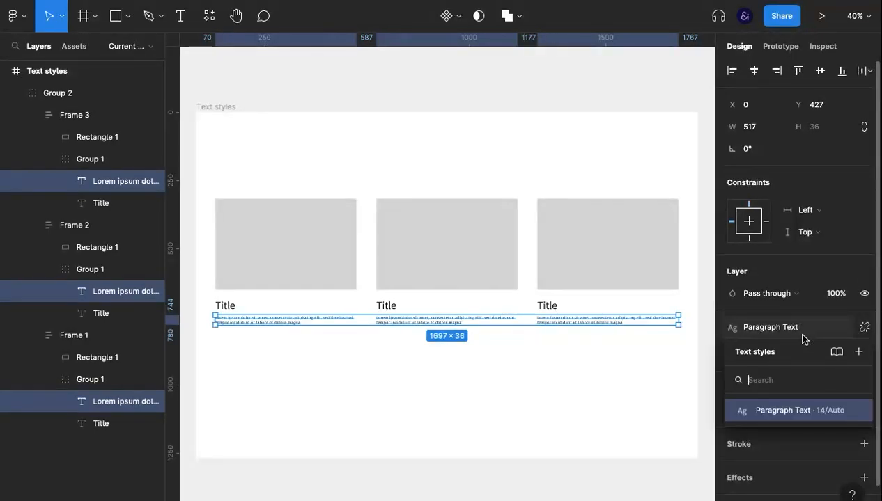
click(857, 411)
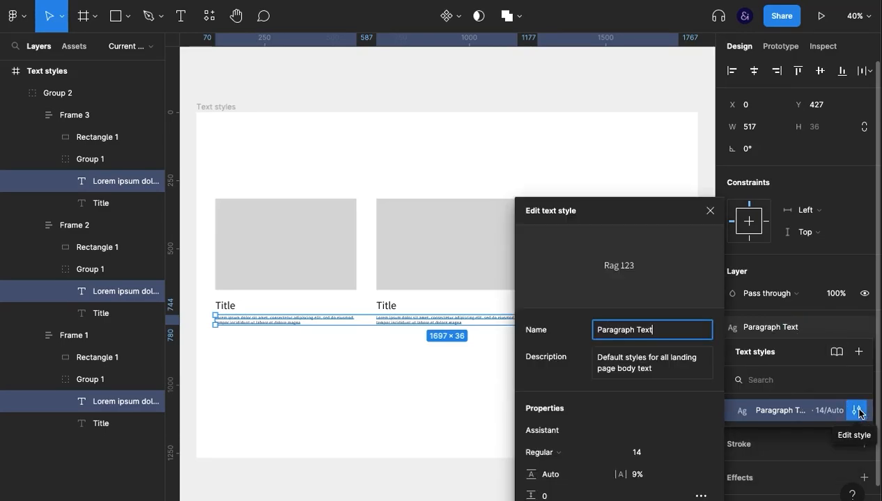
click(649, 451)
key(Up)
key(Up)
key(Up)
key(Up)
key(Up)
key(Up)
key(Up)
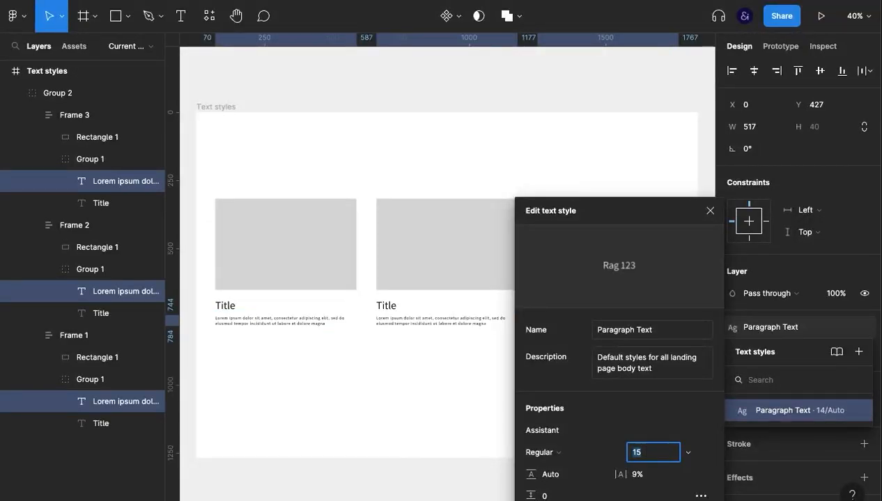
key(Up)
key(Up)
key(Up)
key(Up)
key(Up)
key(Up)
key(Up)
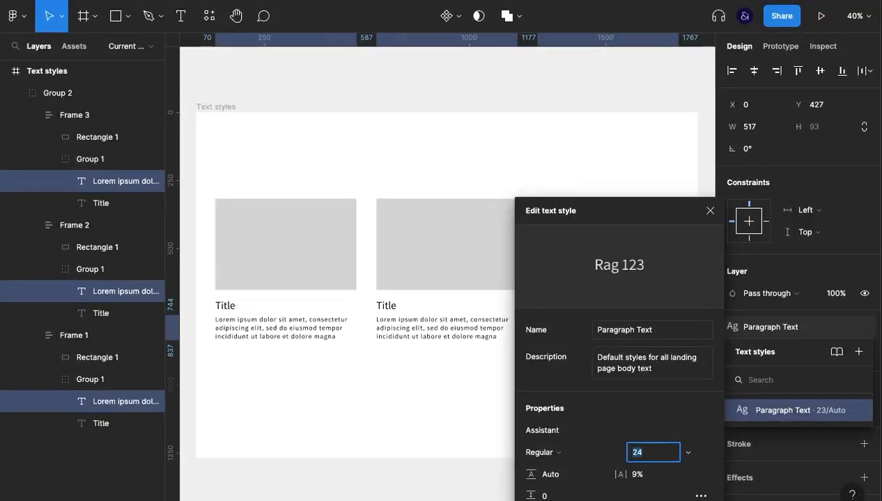
key(Up)
key(Up)
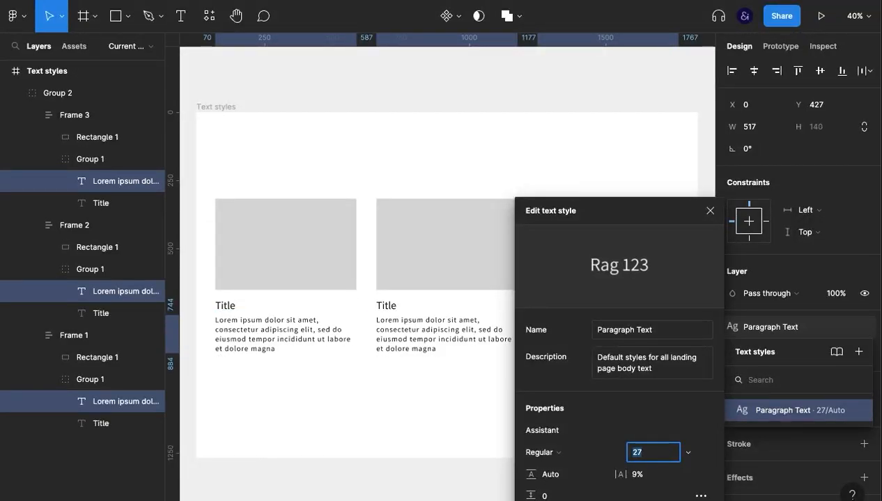
key(Up)
key(Up)
Reduce the Paragraph Text style's letter spacing to 4%
click(648, 476)
key(Down)
key(Down)
key(Down)
key(Down)
key(Down)
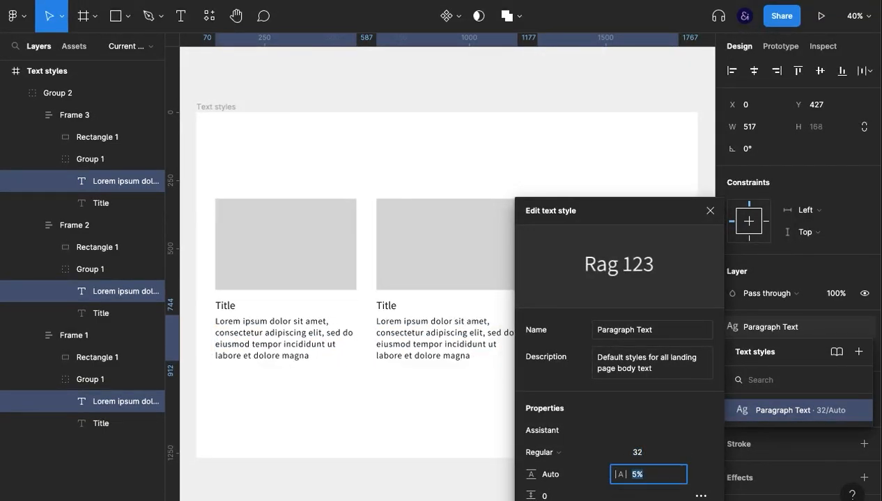
Set the Paragraph Text style's font size to 35, finish editing the style and deselect the paragraphs
click(655, 454)
key(Up)
key(Up)
key(Up)
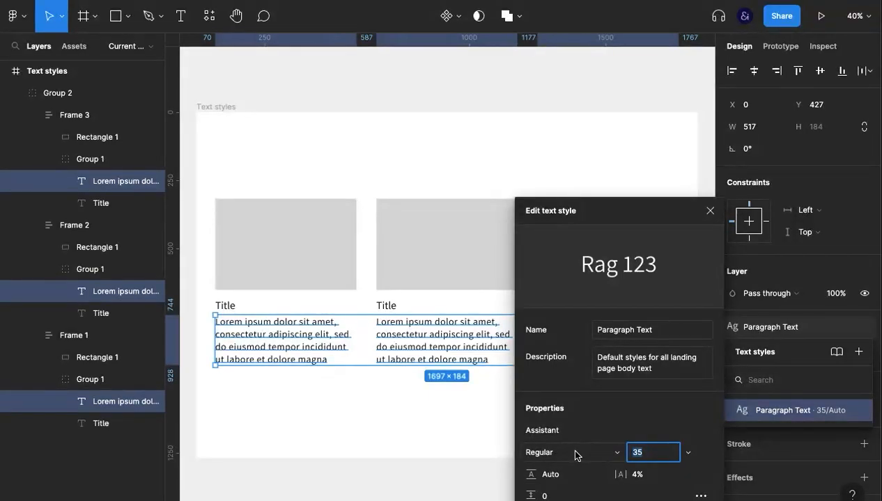
click(711, 211)
click(626, 394)
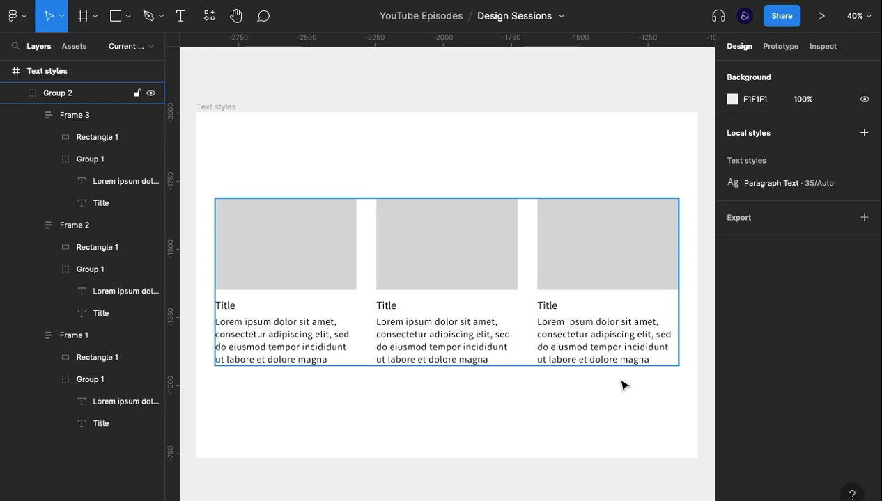
Start a new local text style named Title Style, leaving its description empty
click(863, 133)
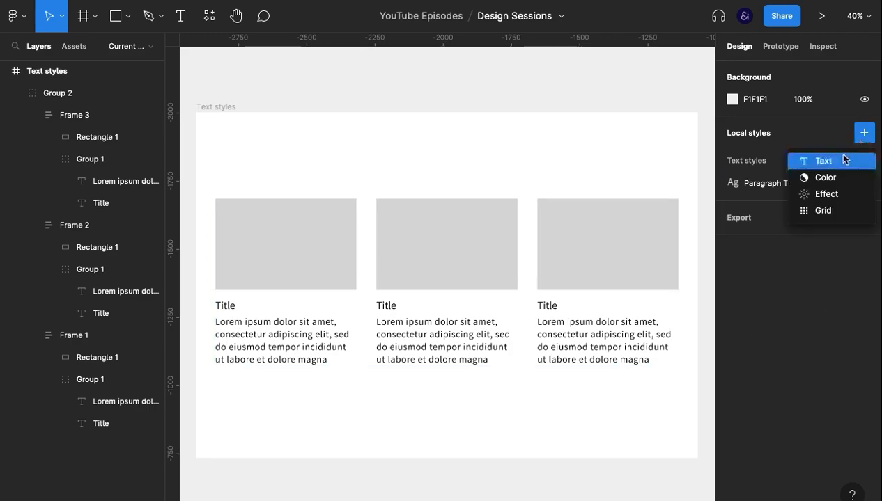
click(842, 160)
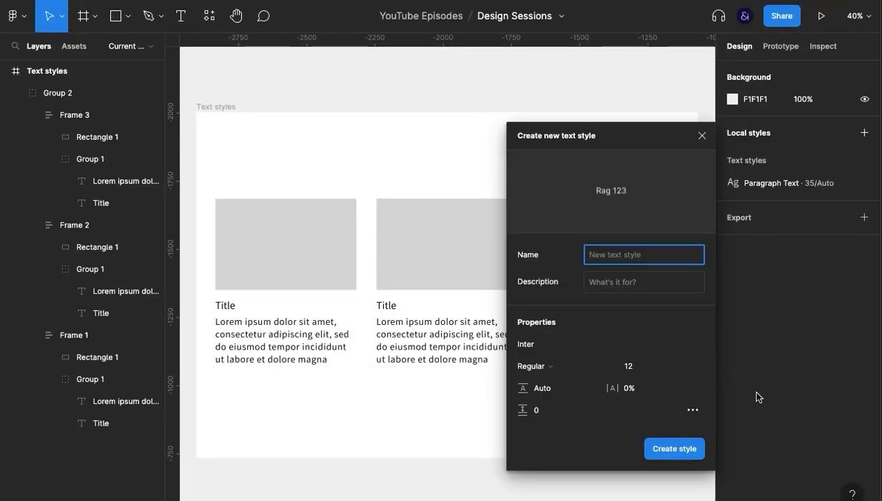
text(Tt)
key(BackSpace)
key(BackSpace)
text(T)
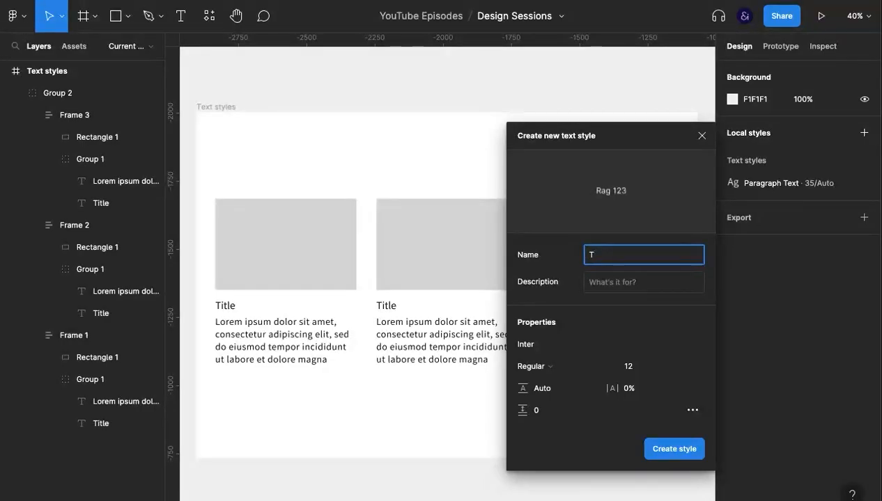
text(itle Style)
key(Tab)
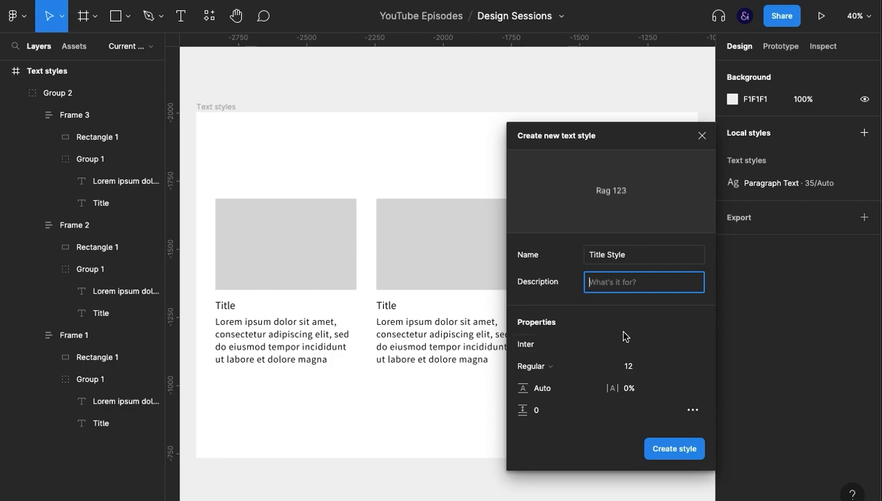
Set the Title Style's font size to 24
click(652, 368)
key(Up)
key(Up)
key(Up)
key(Up)
key(Up)
key(Up)
key(Up)
key(Up)
key(Up)
key(Up)
key(Up)
key(Up)
key(Up)
key(Up)
key(Up)
key(Up)
key(Up)
key(Up)
key(Up)
key(Up)
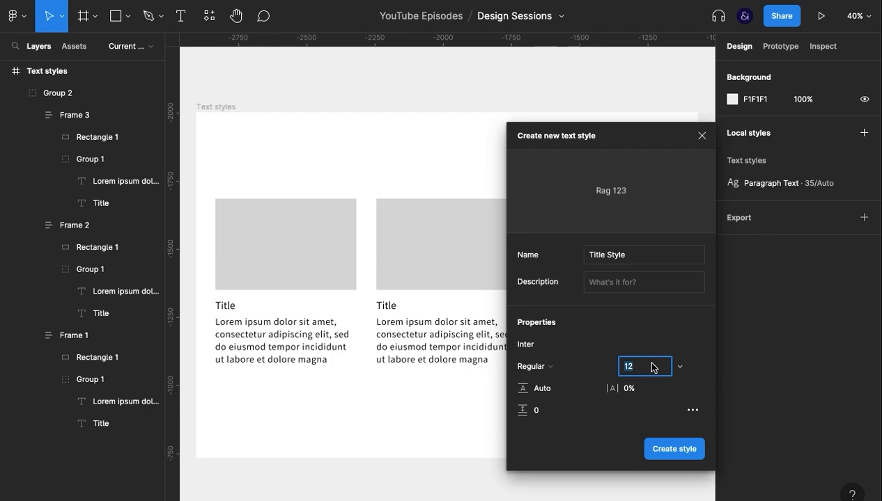
key(shift+Down)
key(Down)
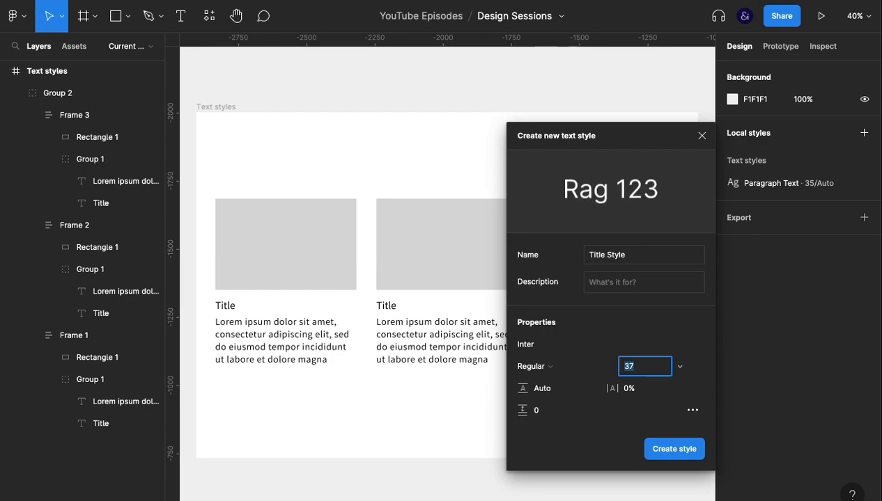
key(Down)
key(Down)
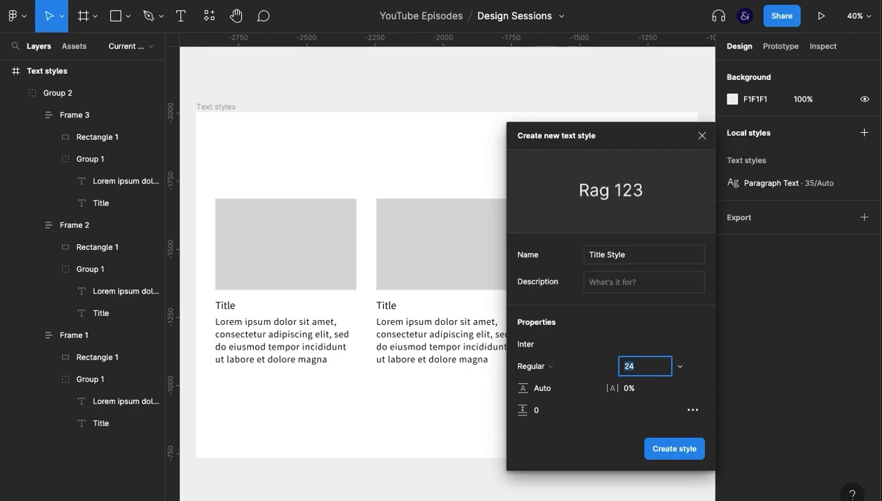
Set the title style's font weight to Semi Bold and create the style
click(537, 365)
click(569, 399)
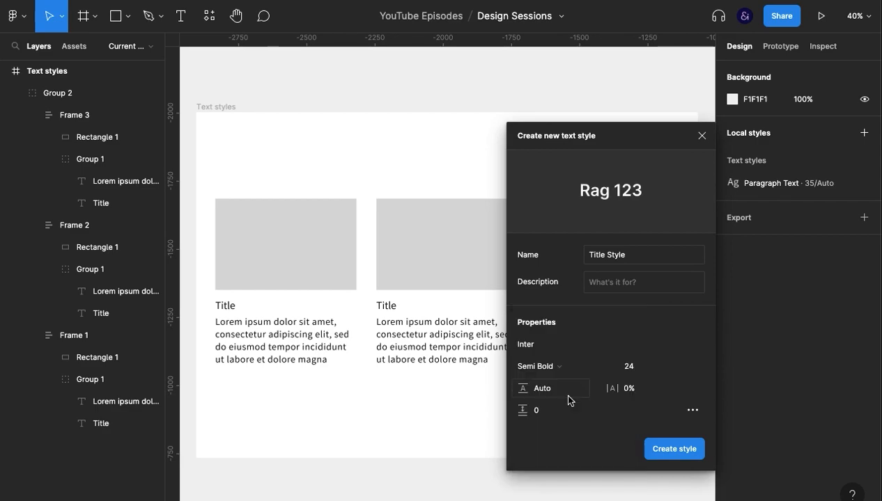
click(682, 450)
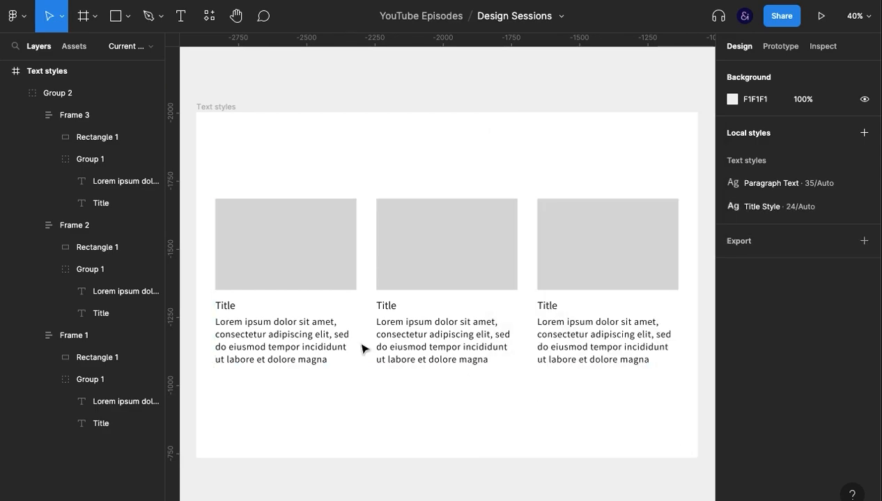
click(236, 310)
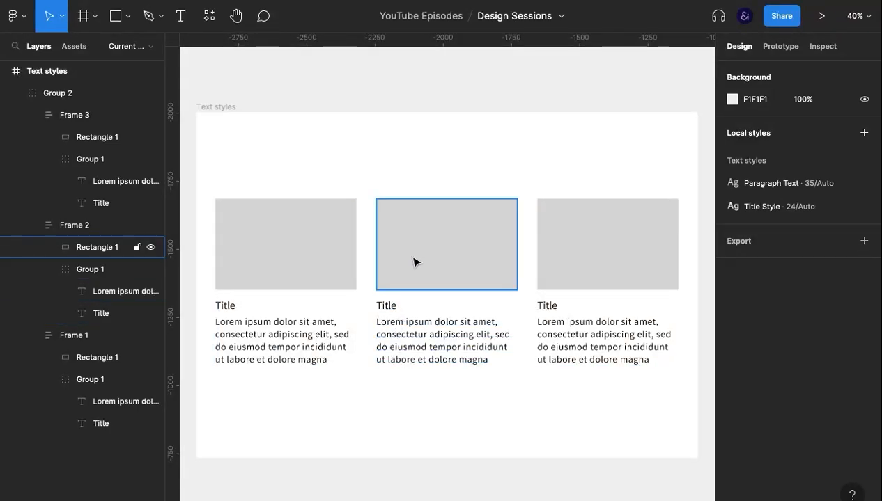
Apply the Title Style text style to the titles of all three cards
click(222, 311)
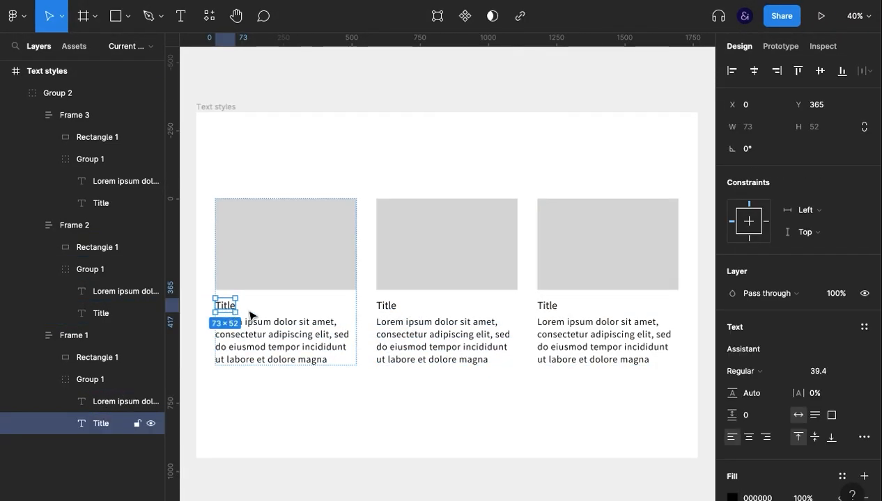
shift+click(387, 307)
shift+click(552, 309)
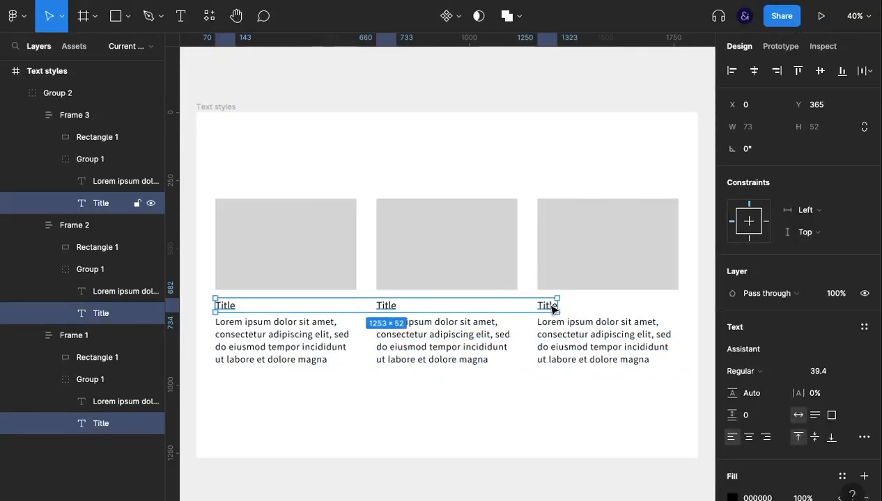
click(864, 327)
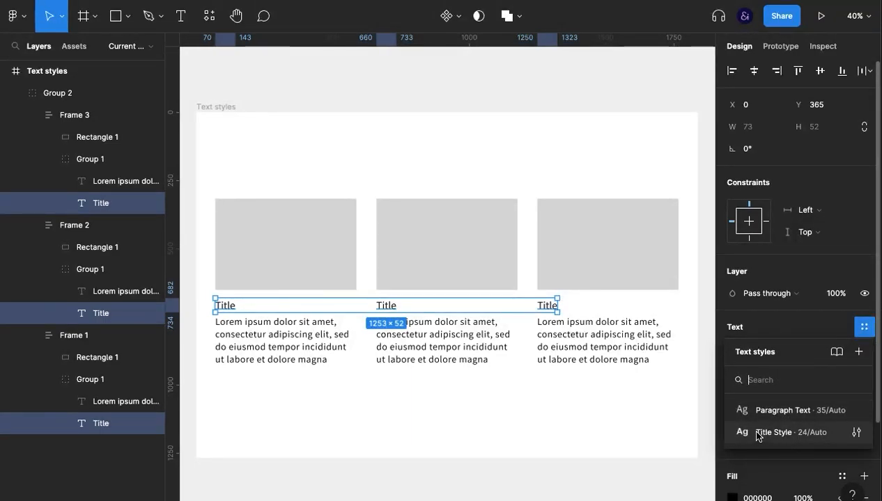
click(800, 432)
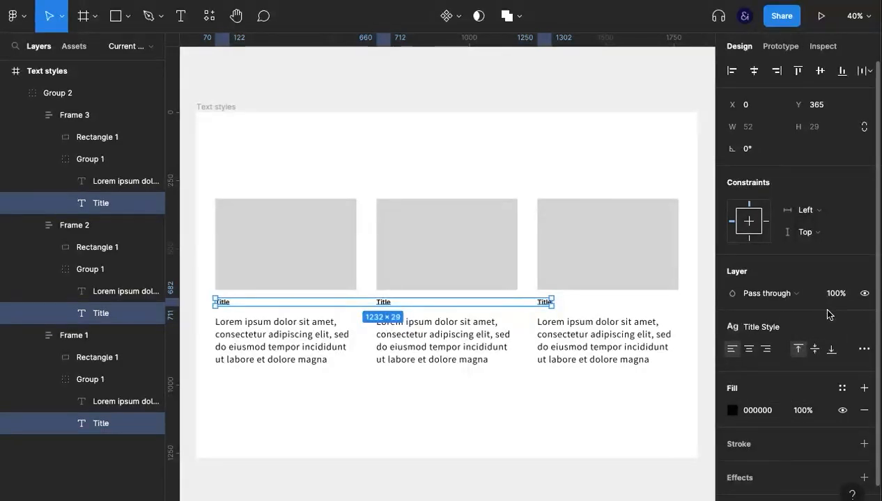
Set the Title Style's font size to 44, finish editing the style and deselect the titles
click(789, 334)
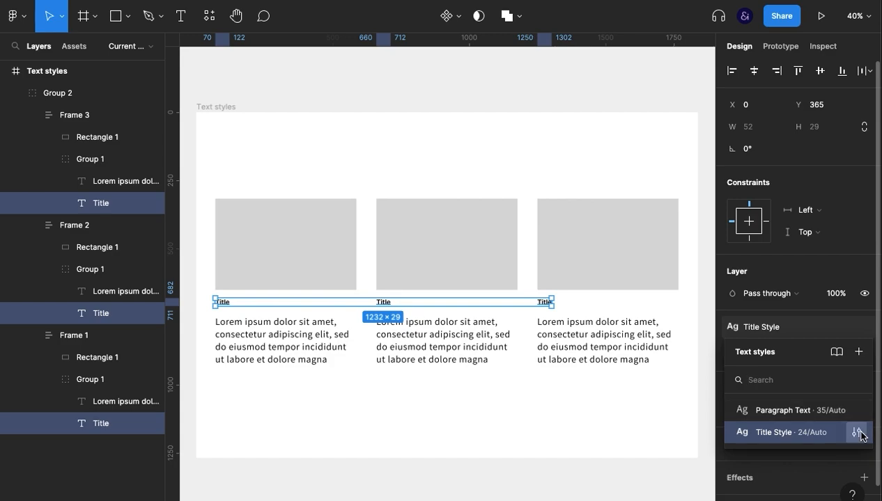
click(857, 432)
click(653, 456)
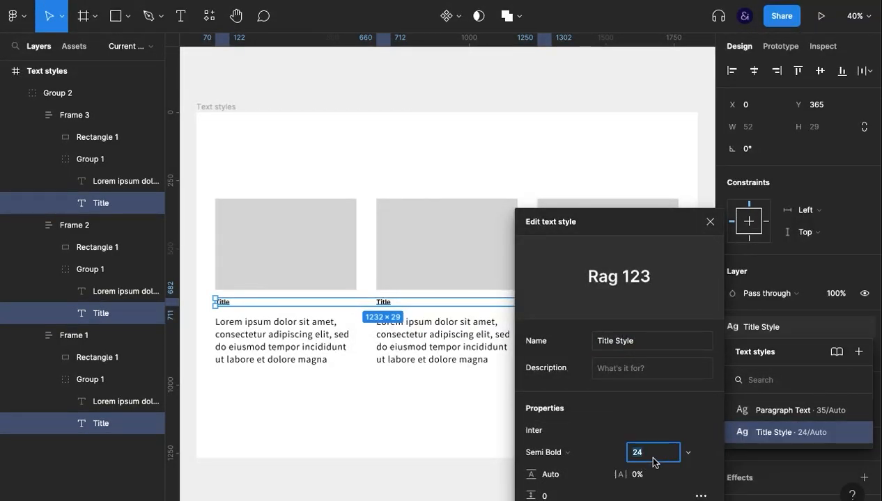
key(shift+Up)
key(shift+Up)
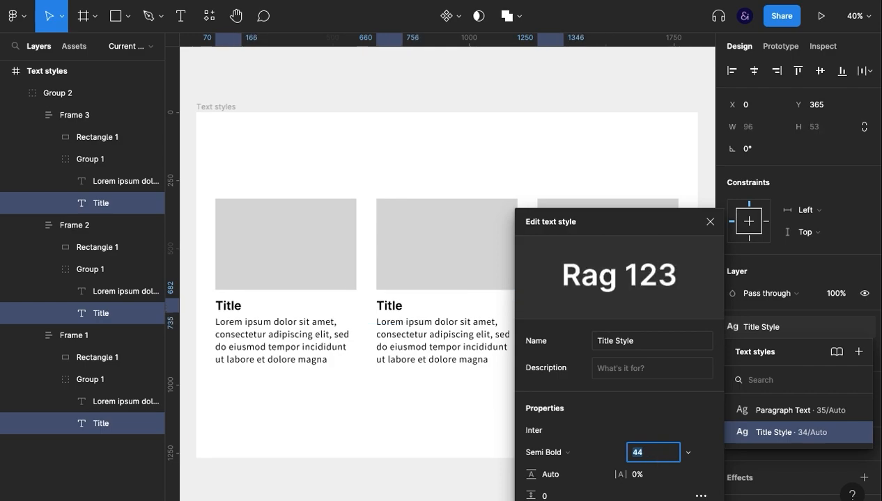
key(Up)
key(Down)
key(Return)
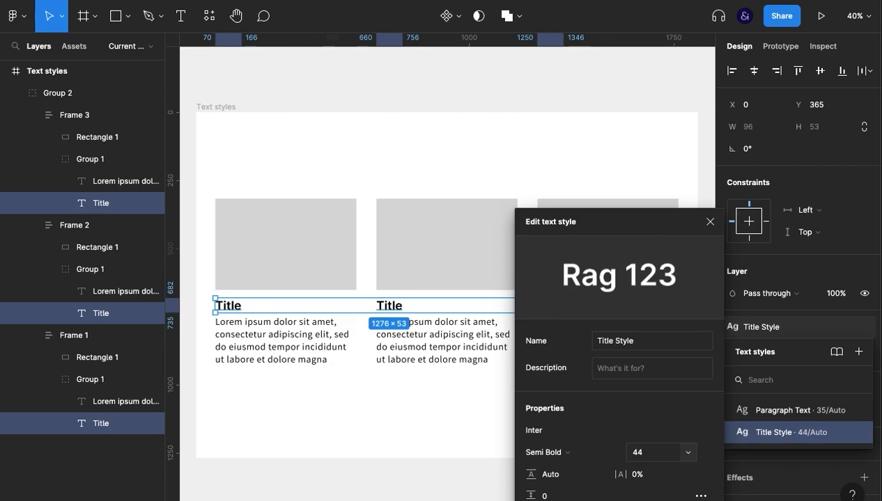
click(710, 223)
click(561, 415)
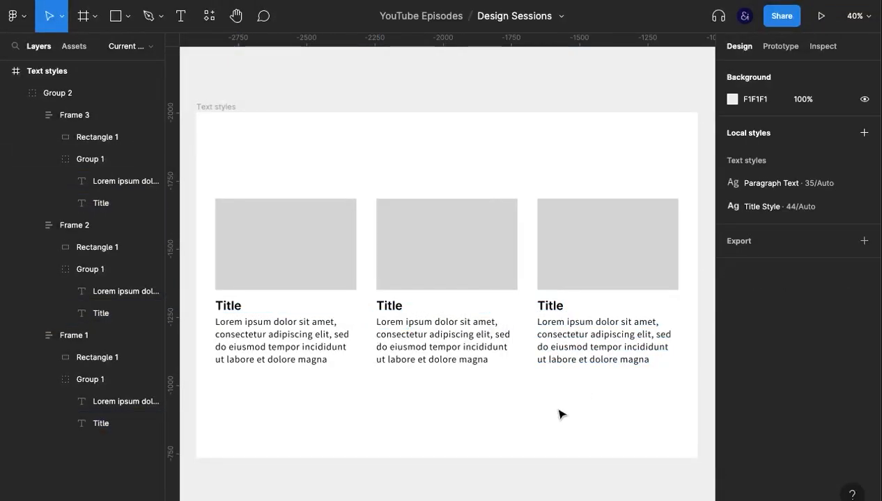